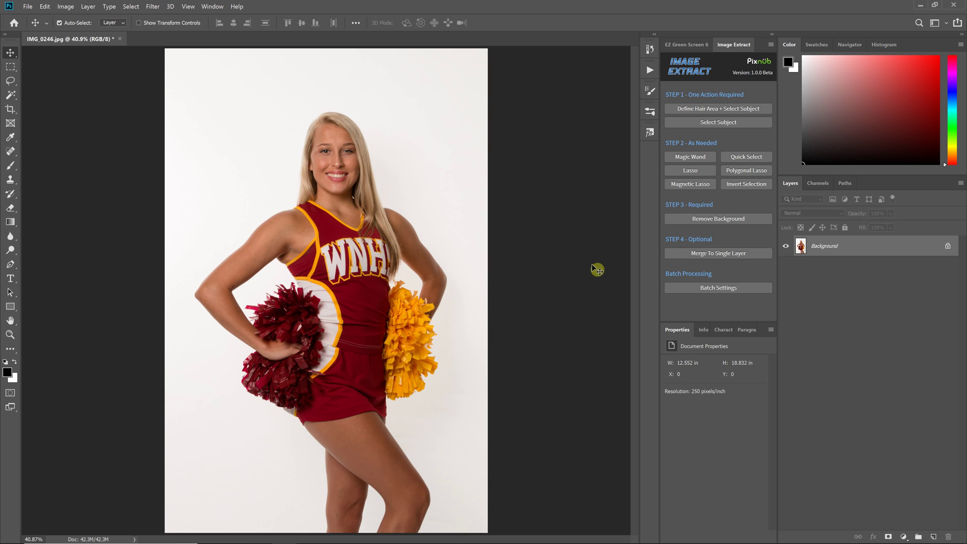
Browse the Filter menu to see the installed Pixnub plug-ins.
left_click(153, 6)
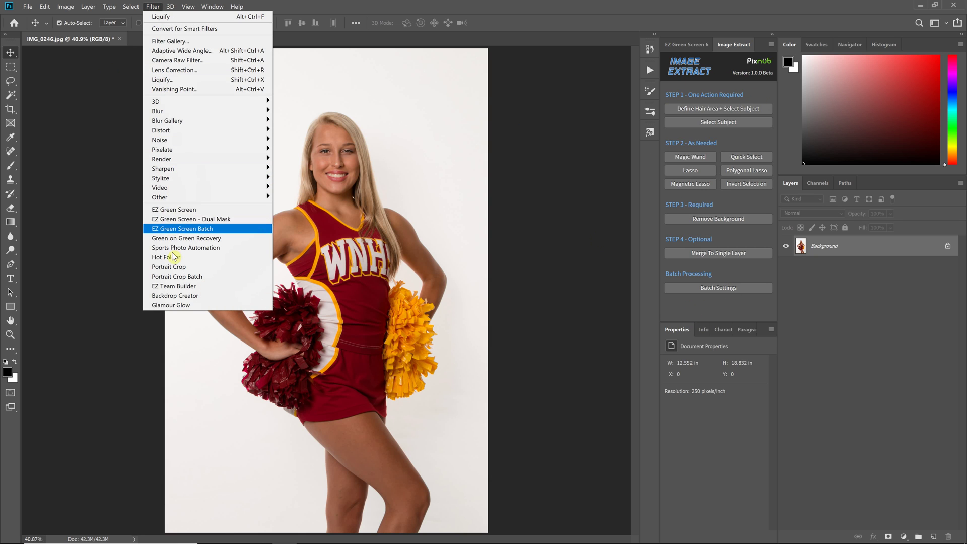
Close the Image Extract panel and reopen it from Window > Extensions > Image Extract.
mouse_move(212, 7)
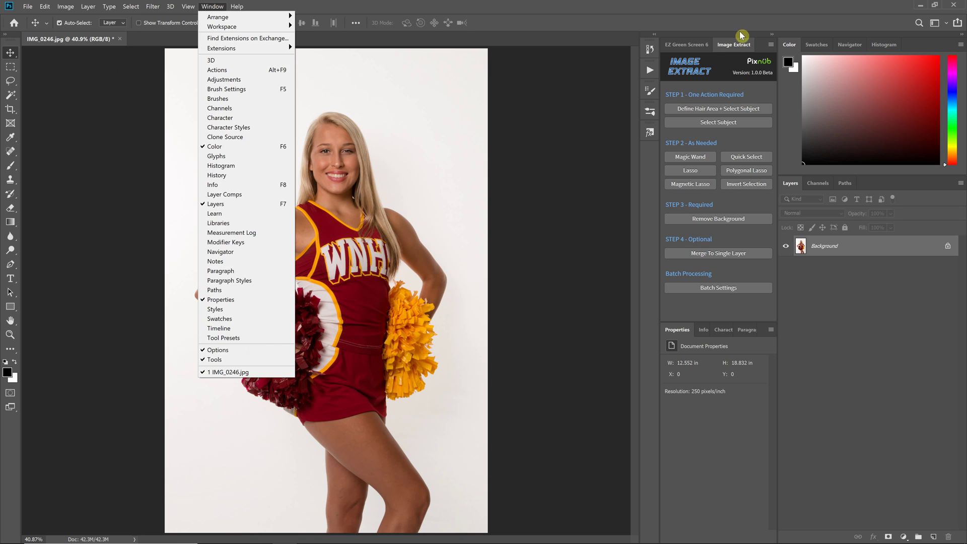
right_click(733, 47)
left_click(756, 52)
left_click(212, 7)
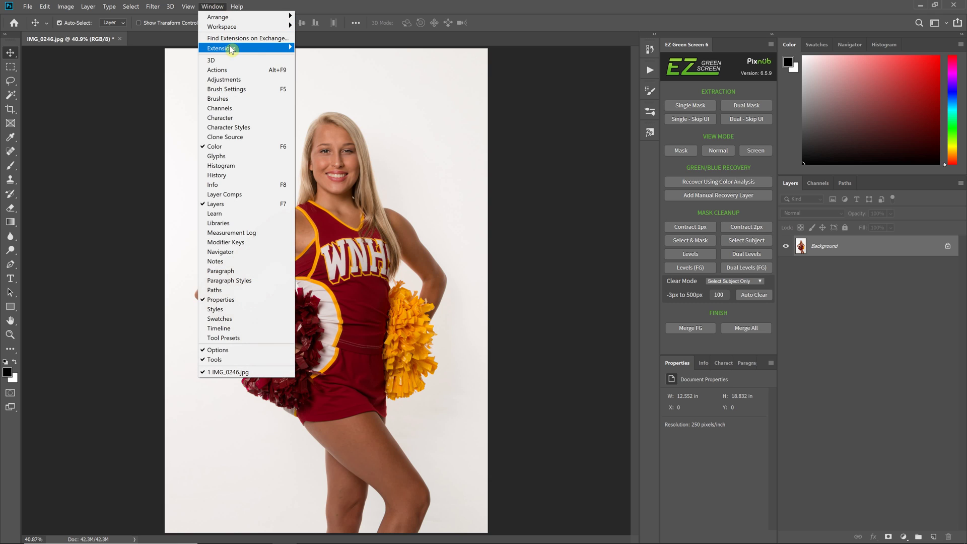
mouse_move(231, 49)
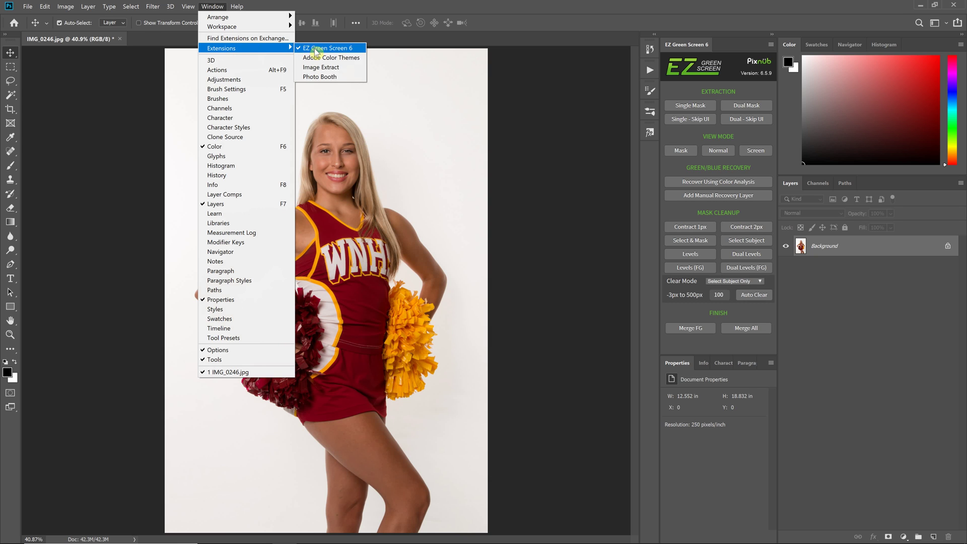
left_click(356, 67)
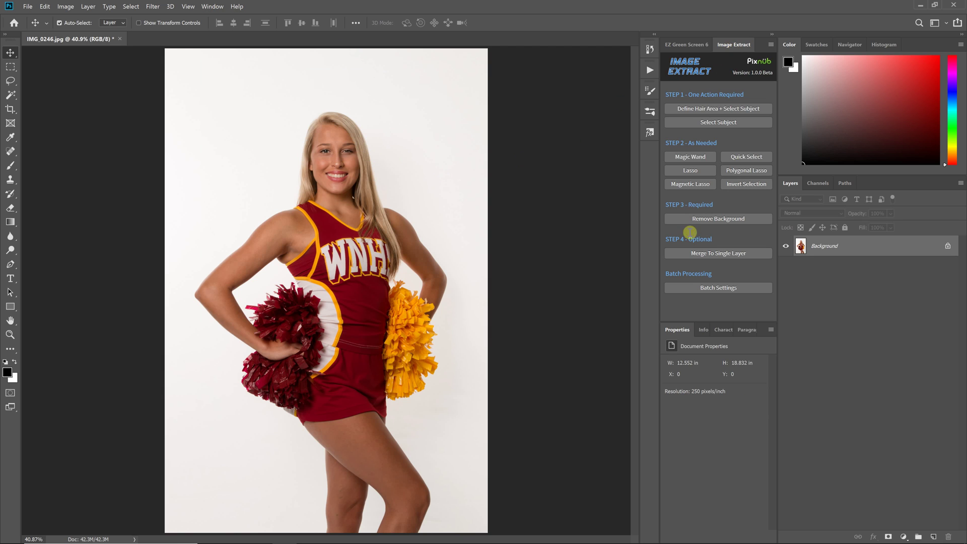
Float the Image Extract panel, then dock it as a tab beside EZ Green Screen 6.
left_click_drag(740, 45, 649, 151)
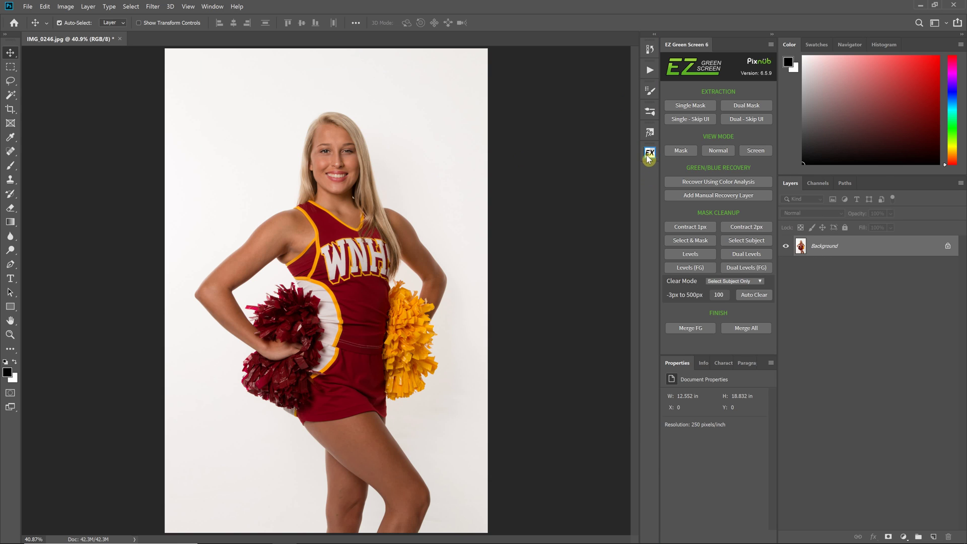
left_click(649, 154)
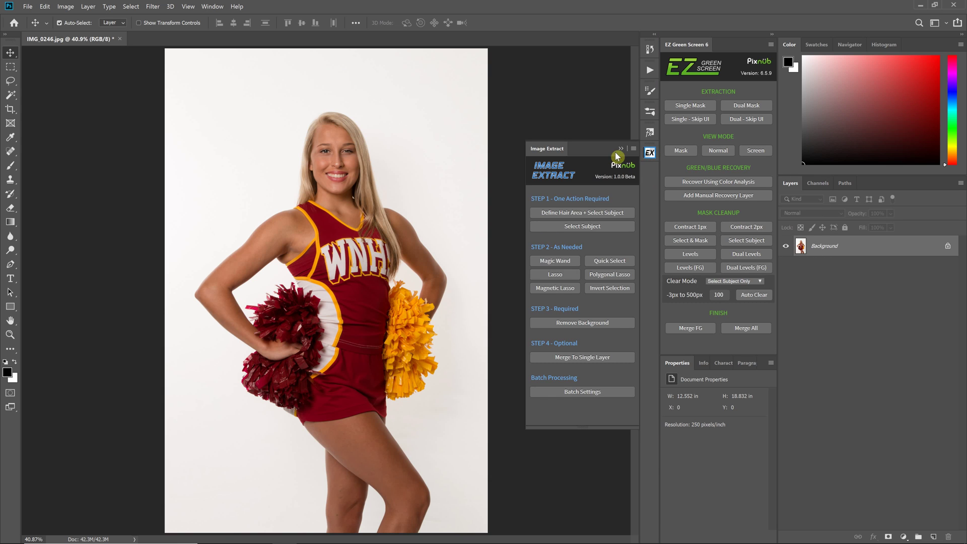
left_click_drag(603, 151, 260, 130)
left_click_drag(537, 132, 736, 47)
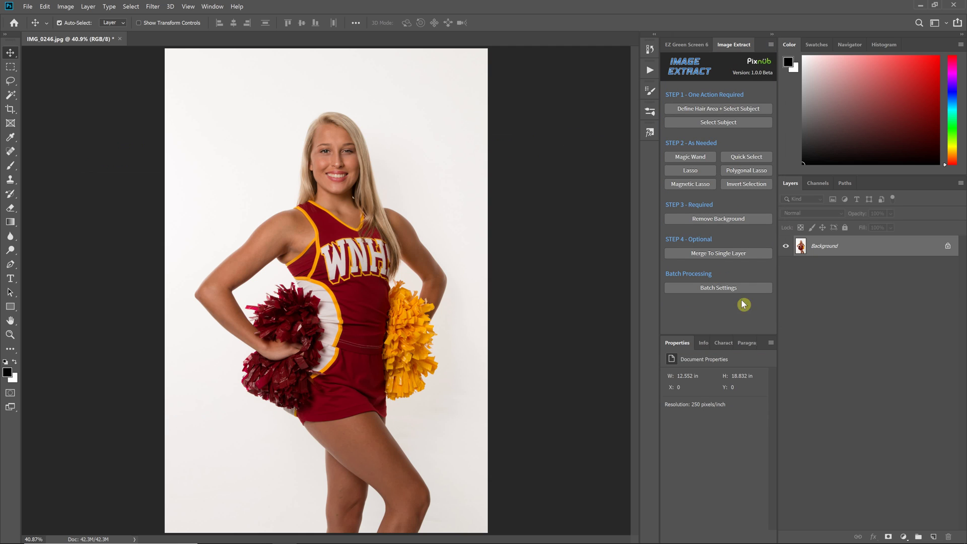
left_click(677, 48)
left_click(712, 46)
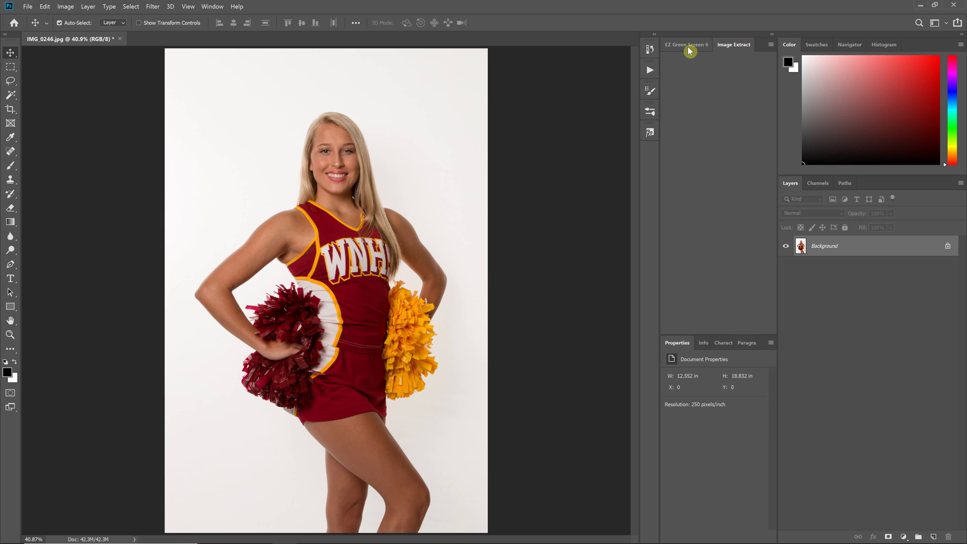
left_click(212, 7)
mouse_move(242, 26)
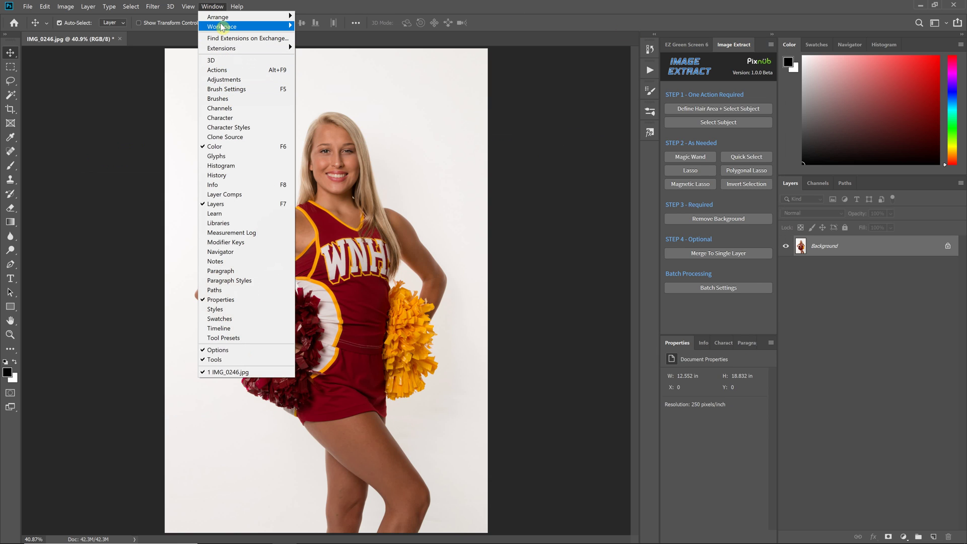
left_click(606, 13)
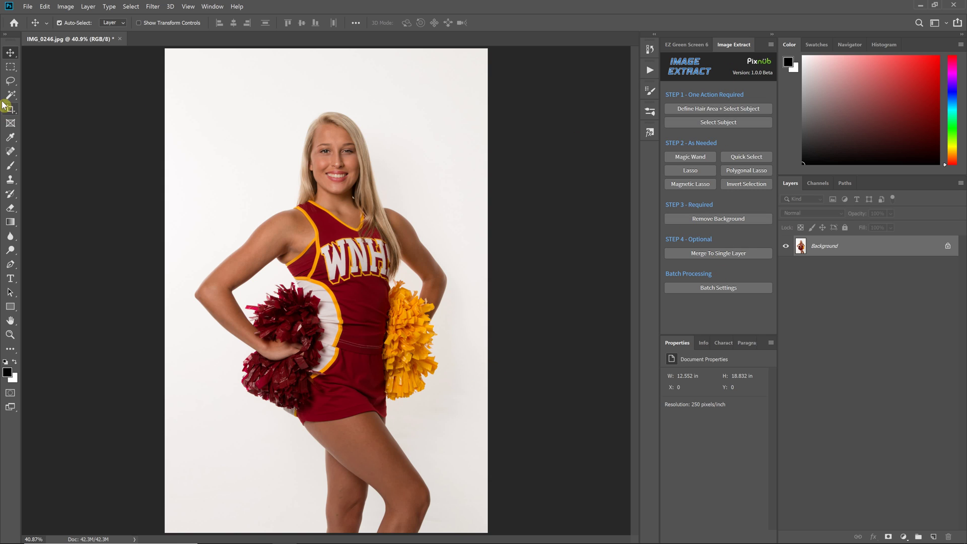
left_click(10, 80)
left_click_drag(252, 166, 262, 83)
left_click(10, 165)
mouse_move(246, 136)
left_mouse_down()
mouse_move(259, 86)
mouse_move(264, 136)
mouse_move(254, 108)
left_mouse_up()
key("ctrl+z")
key("ctrl+z")
key("ctrl+z")
key("ctrl+z")
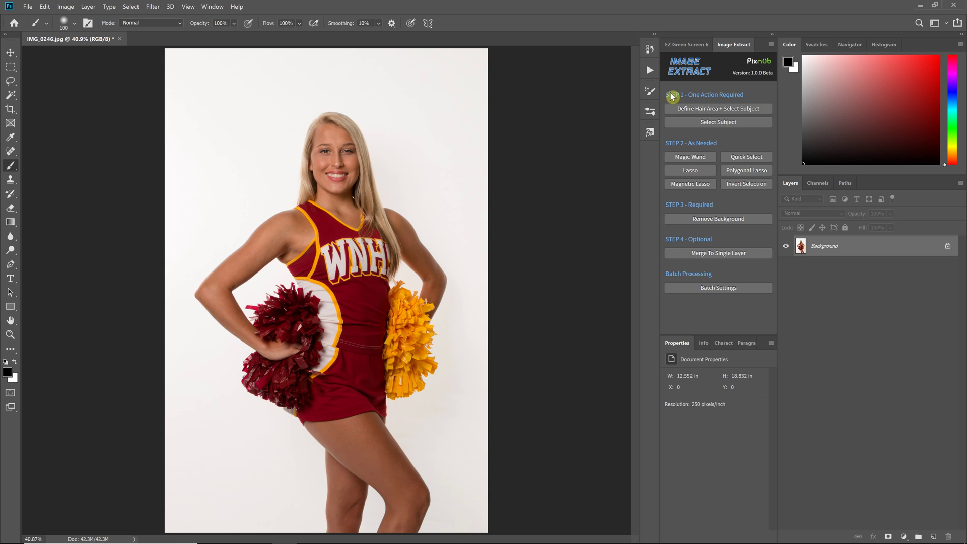
Try Define Hair Area + Select Subject, dismiss its hair-lasso warning, and switch to freehand Lasso selection.
left_click(735, 108)
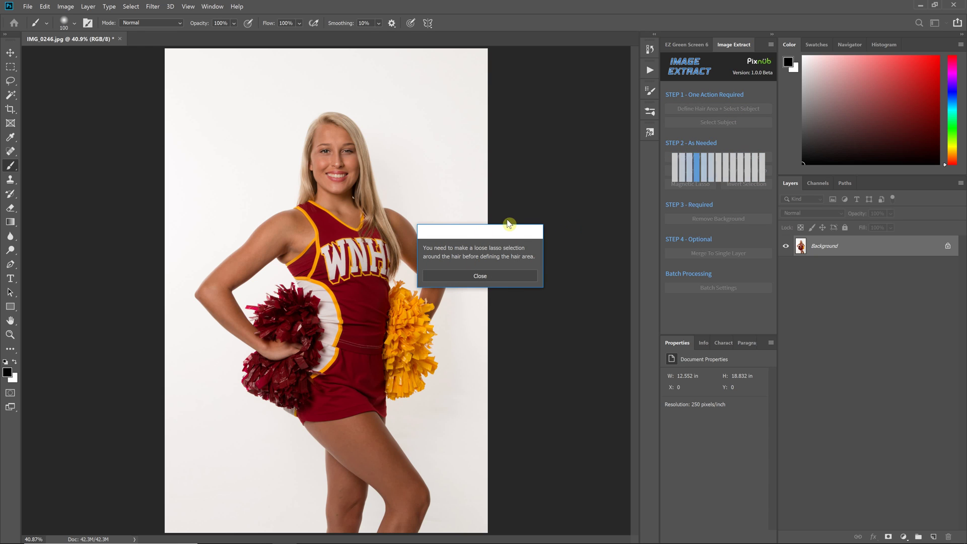
left_click(493, 275)
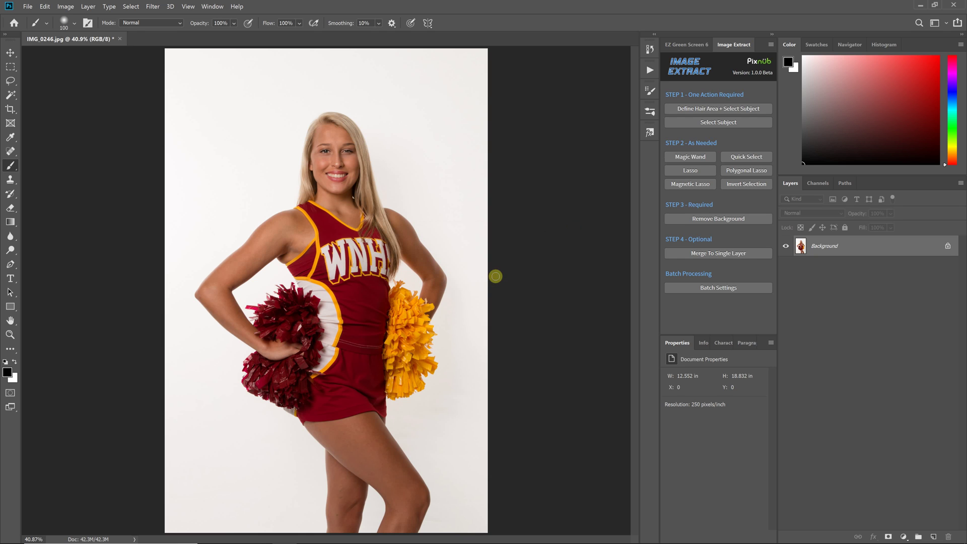
left_click(705, 160)
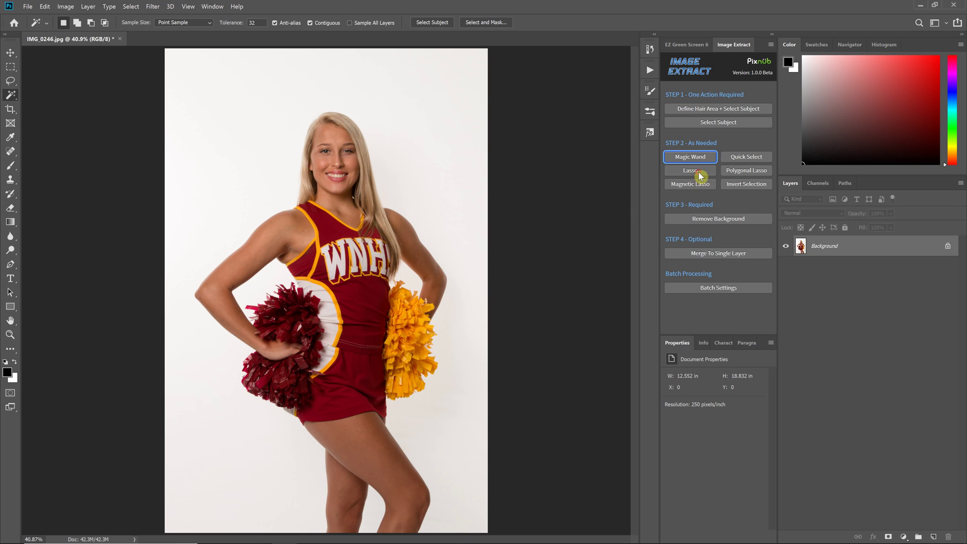
left_click(743, 155)
left_click(690, 170)
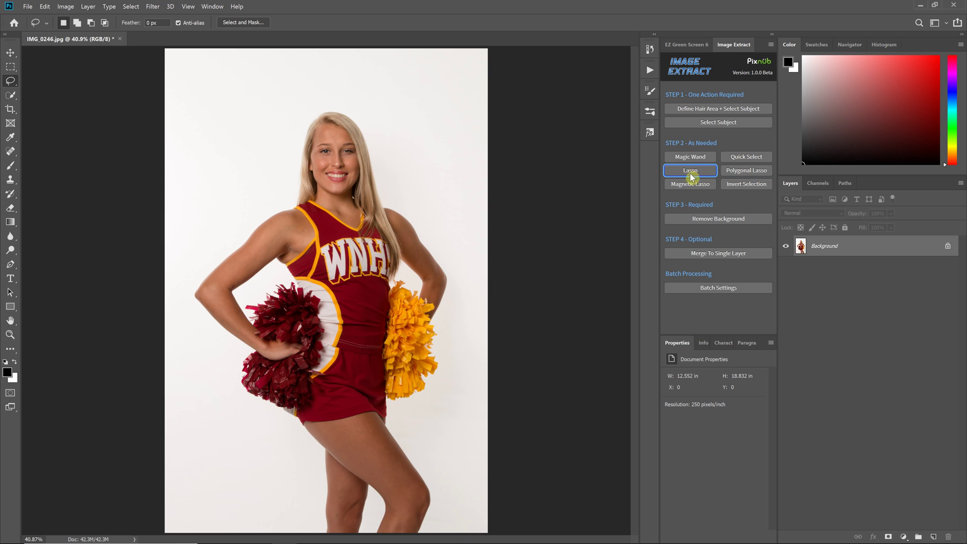
right_click(10, 80)
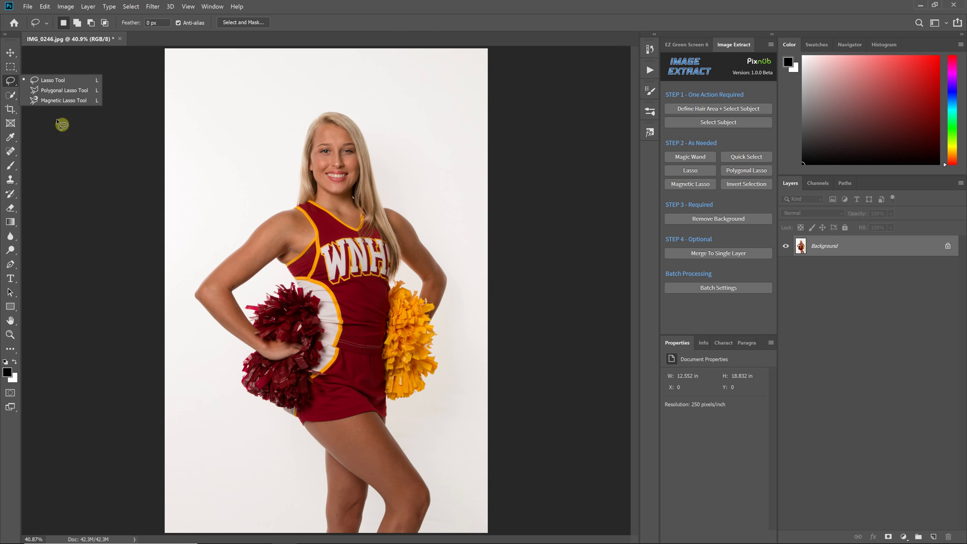
left_click(8, 87)
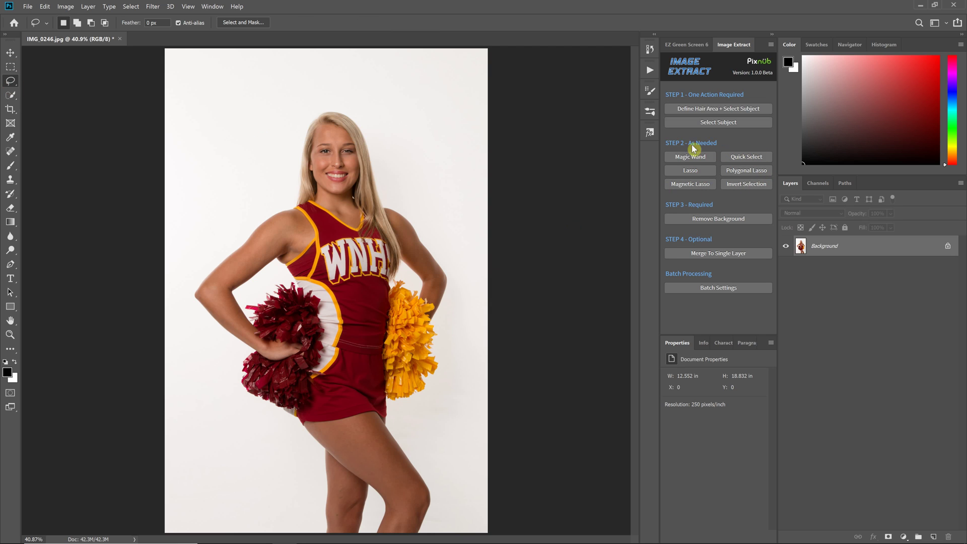
Lasso loosely around the head and hair, add the hair by the yellow pom-pom, then run Define Hair Area + Select Subject.
mouse_move(352, 209)
left_mouse_down()
mouse_move(389, 199)
mouse_move(365, 101)
mouse_move(275, 104)
mouse_move(270, 157)
mouse_move(296, 206)
left_mouse_up()
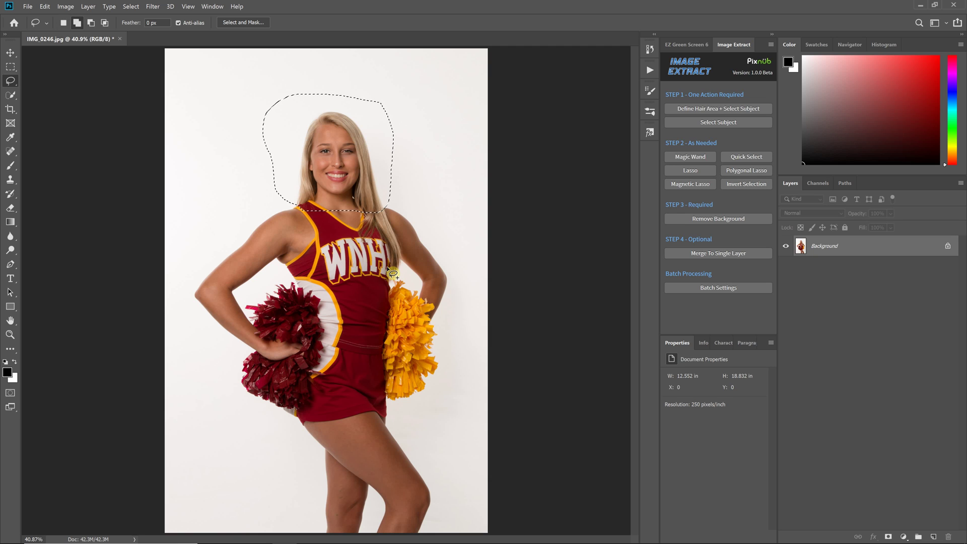
left_click_drag(381, 274, 384, 287)
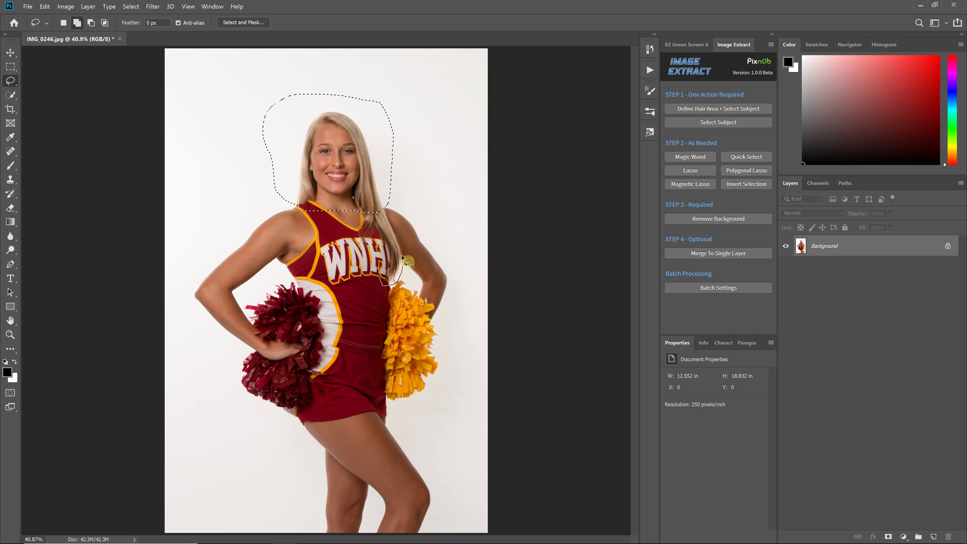
left_click_drag(388, 255, 387, 250)
left_click(734, 108)
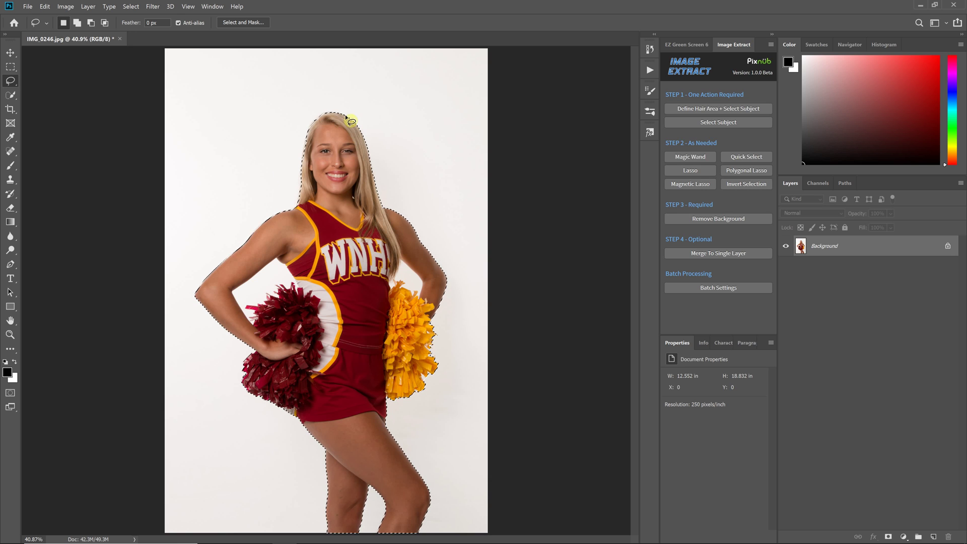
left_click(133, 9)
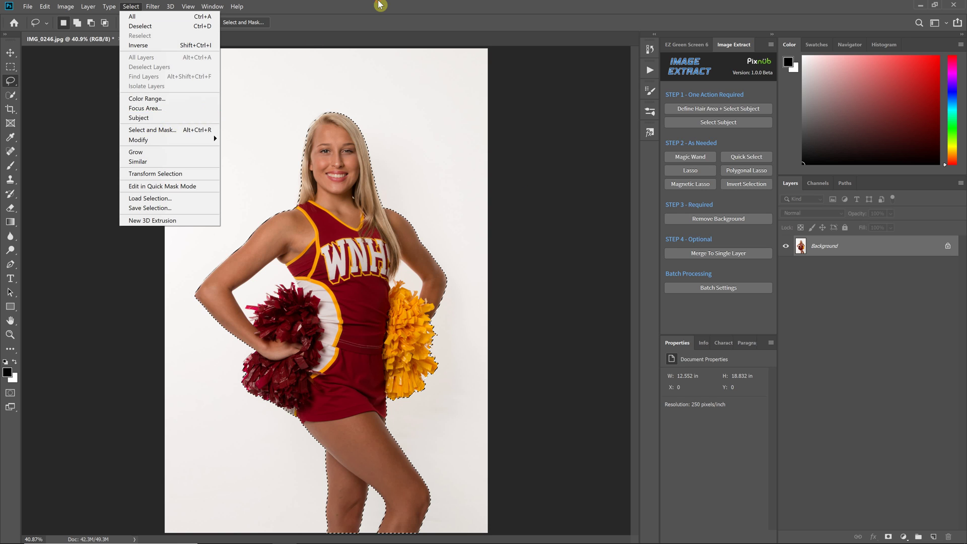
left_click(380, 6)
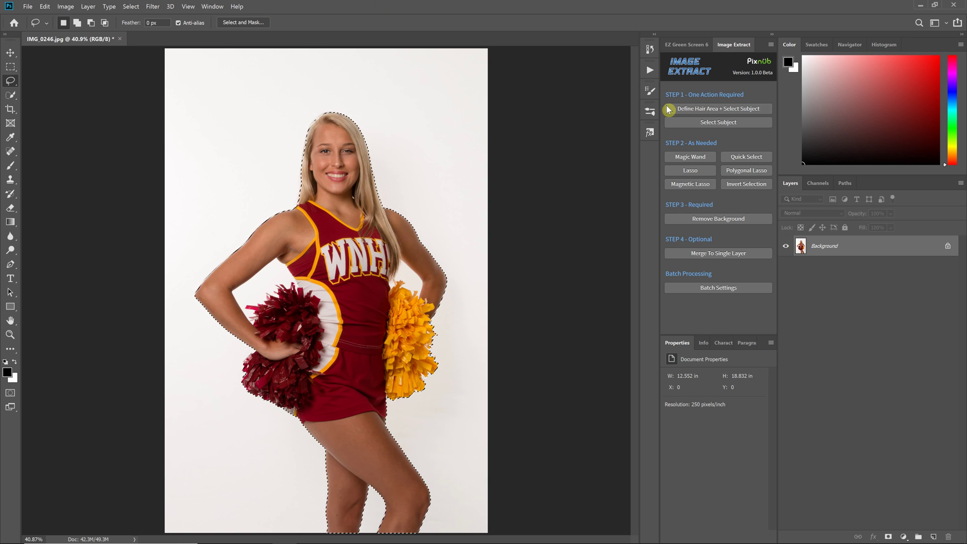
left_click(818, 184)
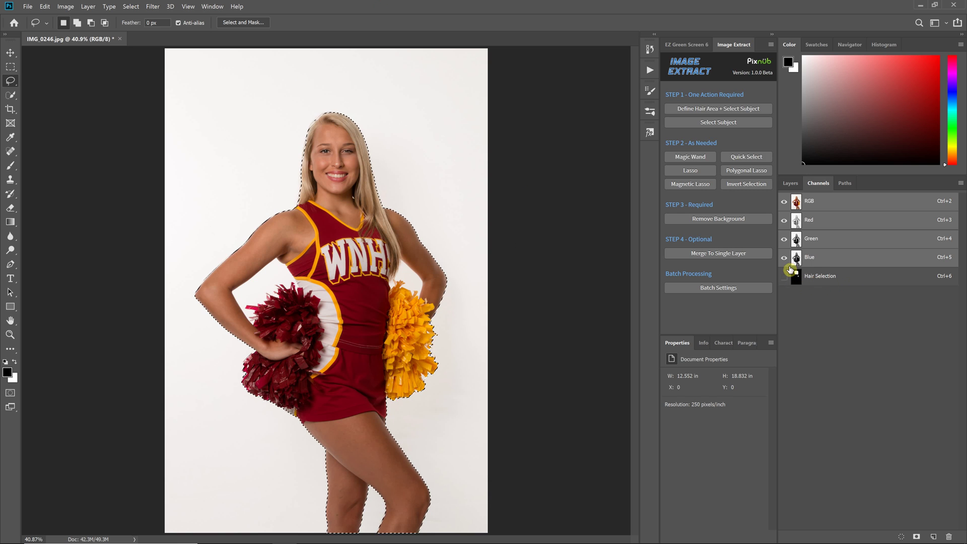
left_click(793, 185)
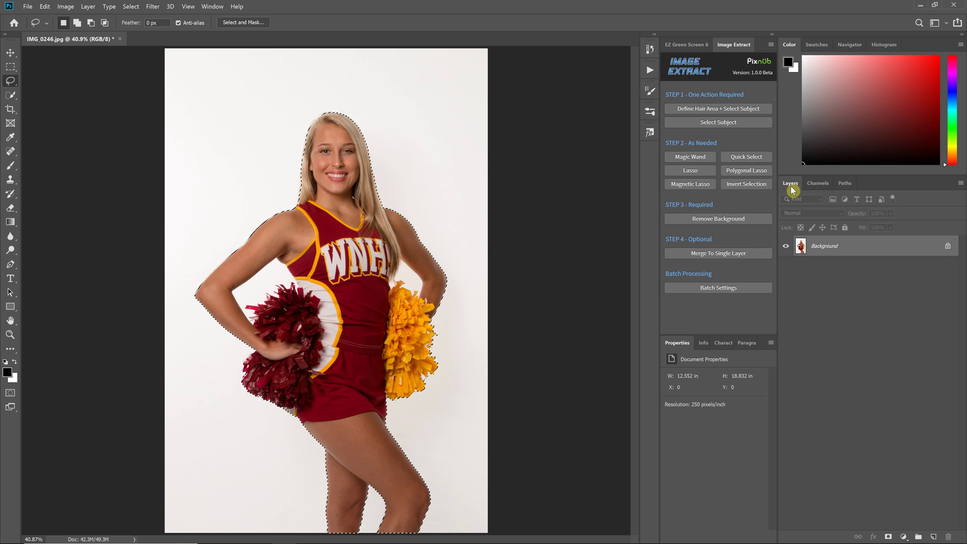
key("ctrl+d")
key("ctrl+shift+d")
key("ctrl+plus")
key("ctrl+plus")
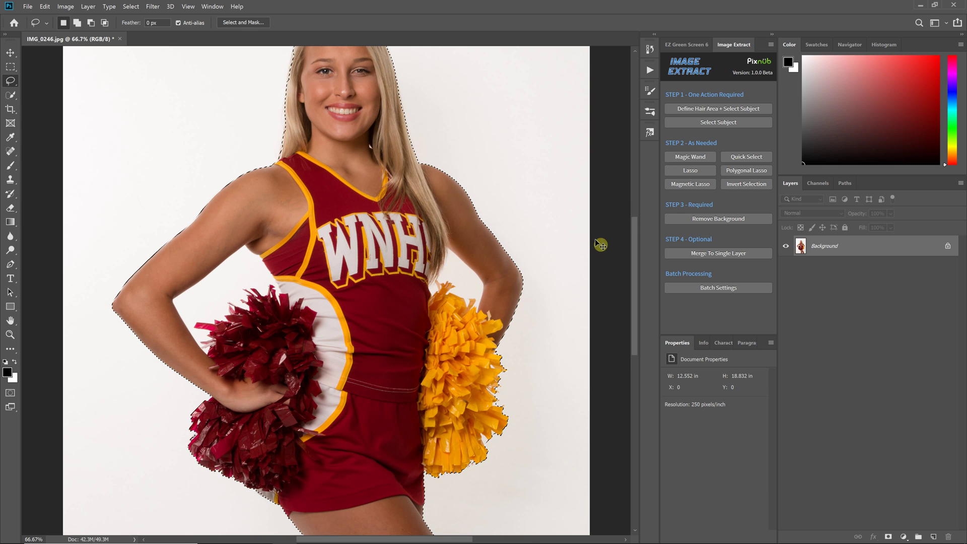
Zoom to 100% and Alt-click with the Magic Wand to subtract the white gaps between arms and pom-poms.
key("ctrl+plus")
scroll(212, 304, "down", 1)
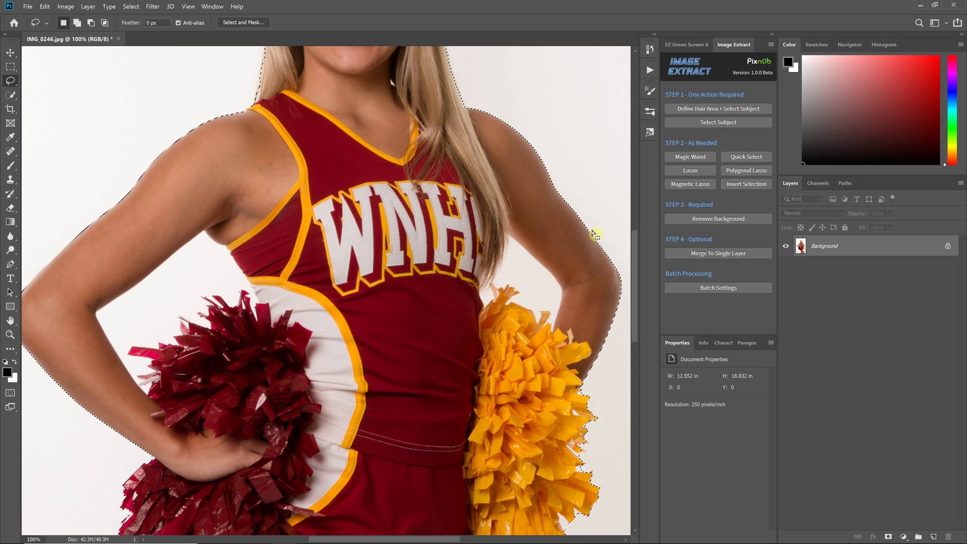
left_click(700, 159)
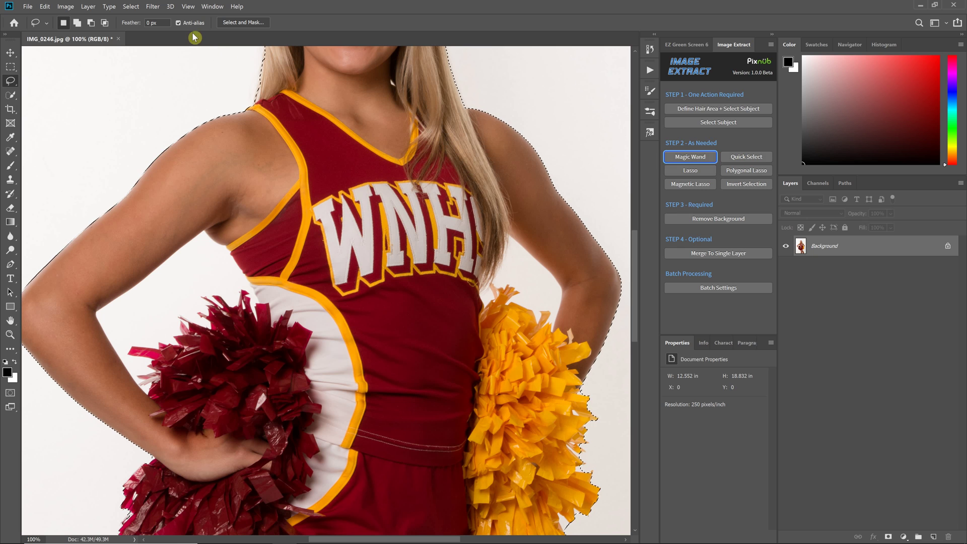
left_click(678, 157)
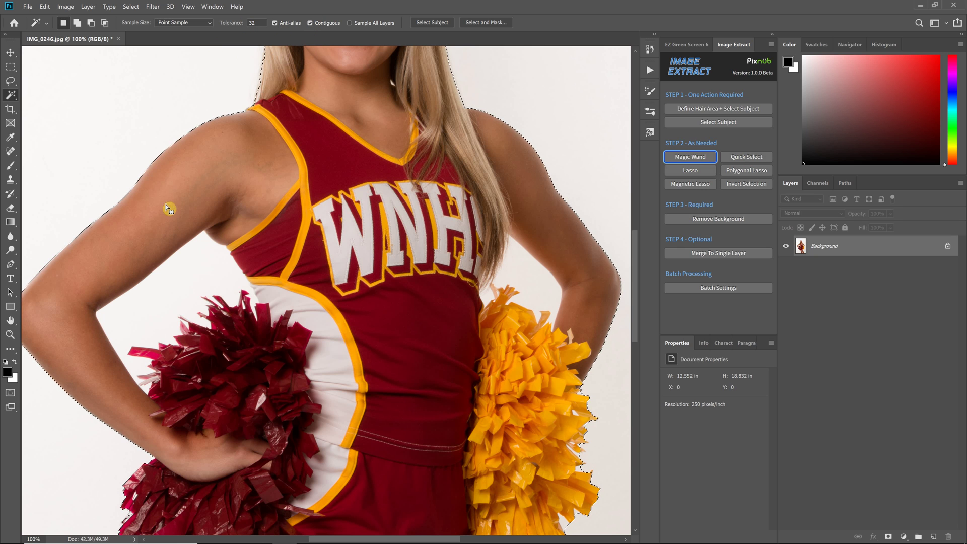
key("alt")
left_click(184, 297, "alt")
left_click(492, 297, "alt")
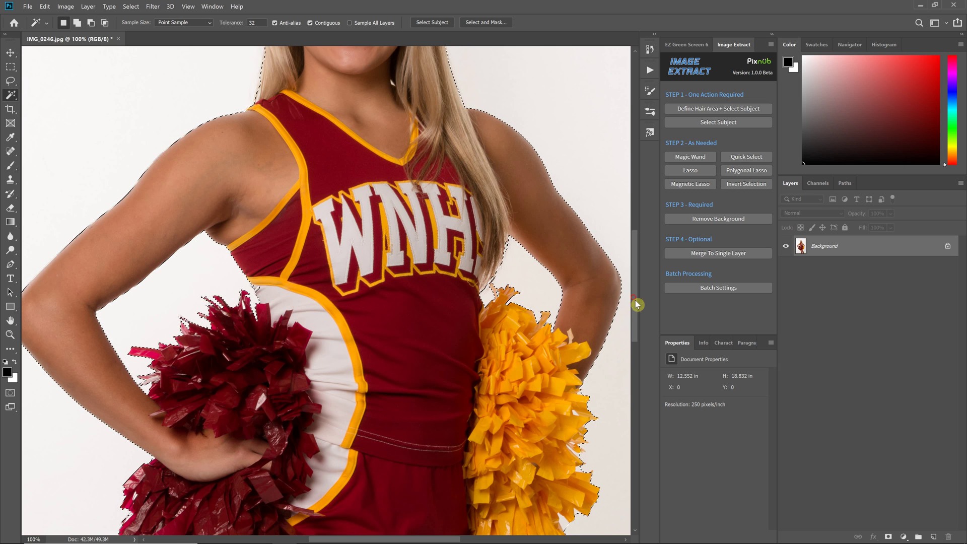
Subtract more background around the yellow pom-pom and Shift-add the white patch under the red pom-pom.
scroll(639, 309, "down", 1)
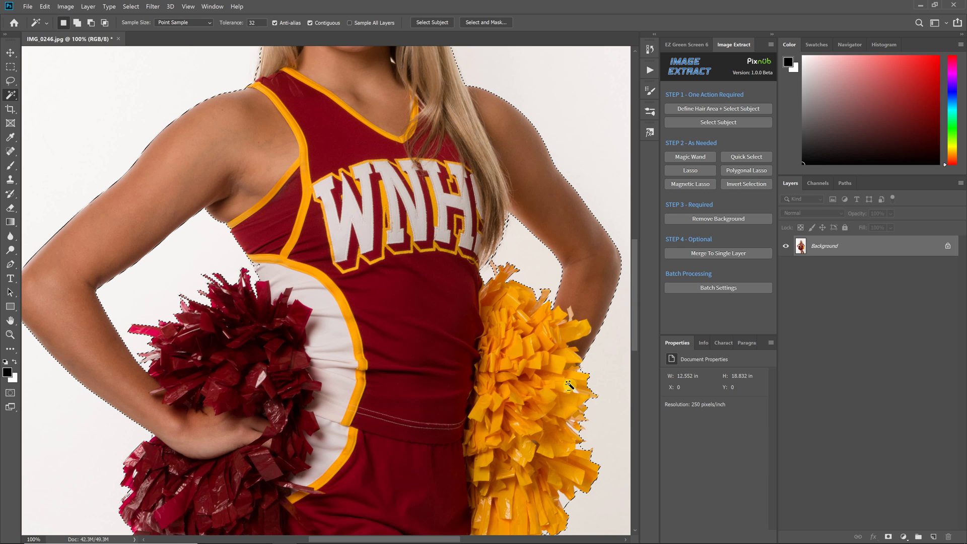
scroll(576, 385, "down", 5)
left_click(550, 424, "alt")
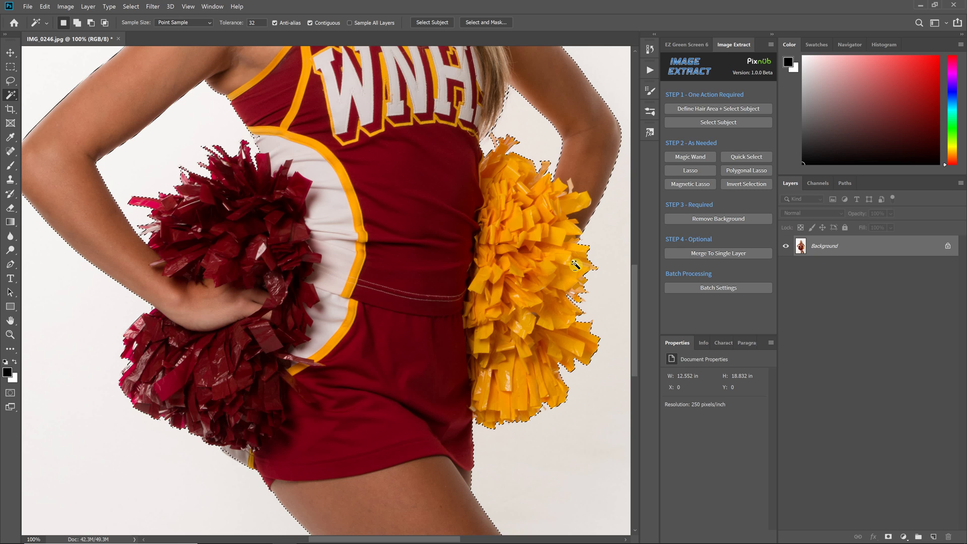
key("alt")
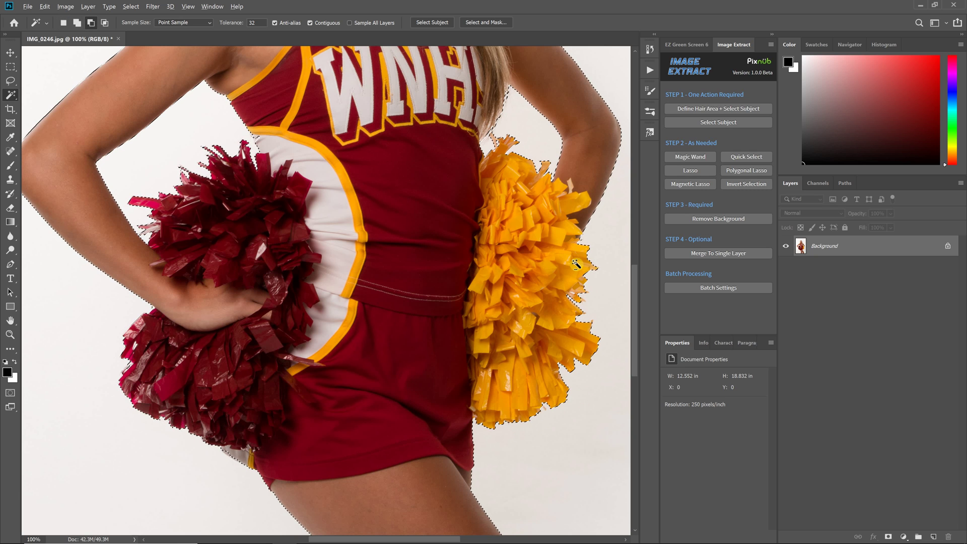
left_click(576, 264, "alt")
left_click_drag(633, 313, 634, 328)
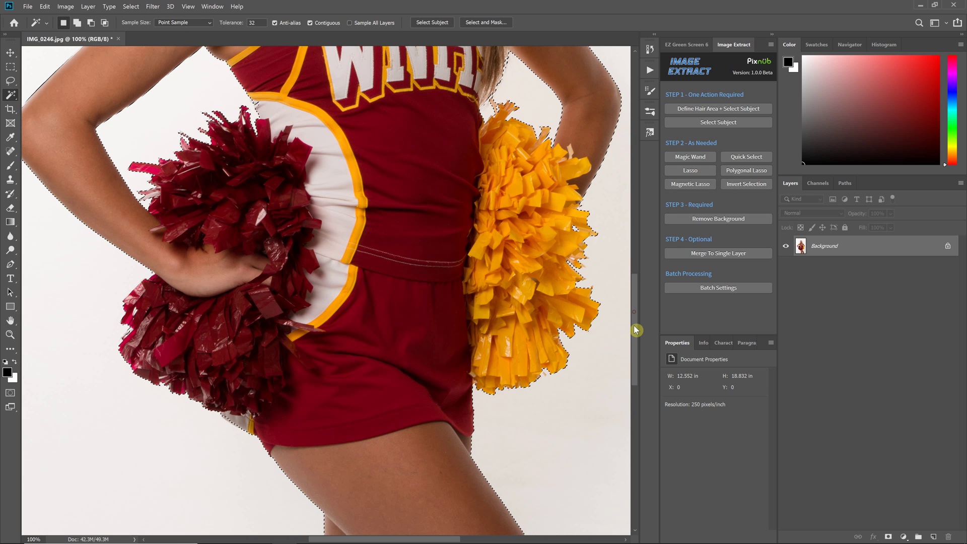
scroll(634, 330, "down", 3)
scroll(635, 326, "up", 3)
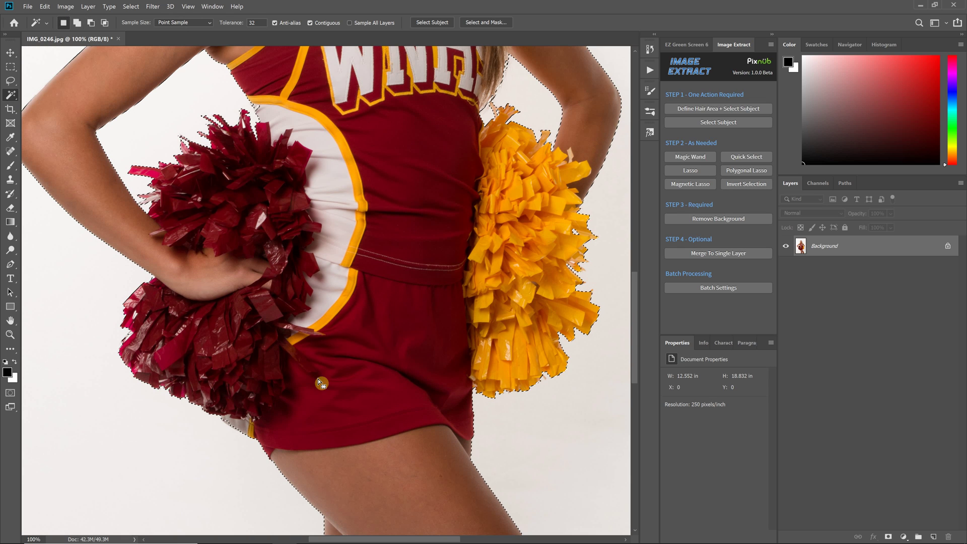
key("shift")
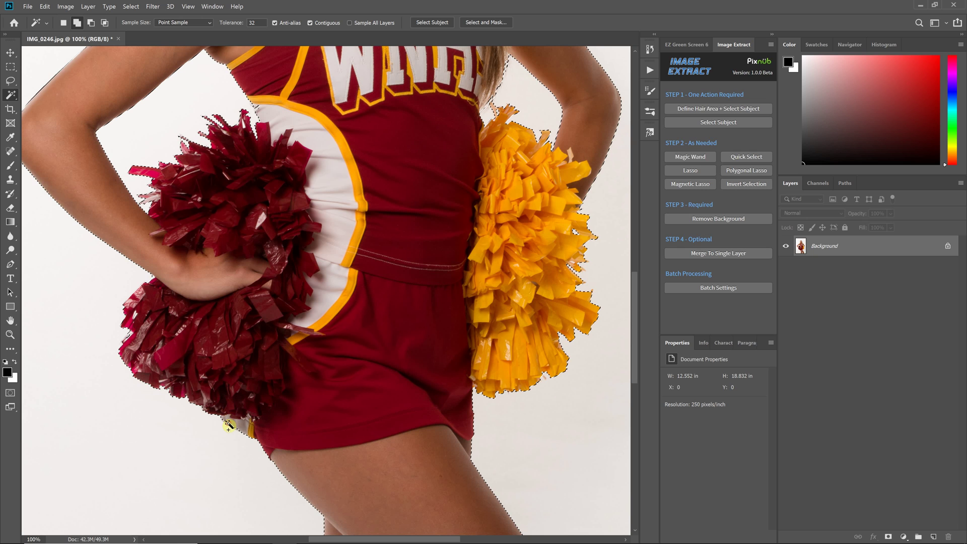
left_click(230, 427, "shift")
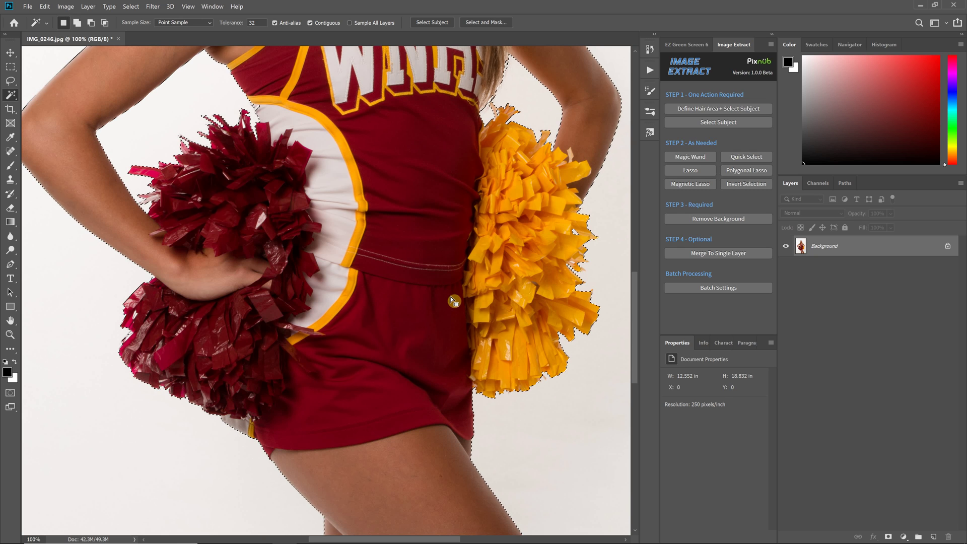
key("ctrl+0")
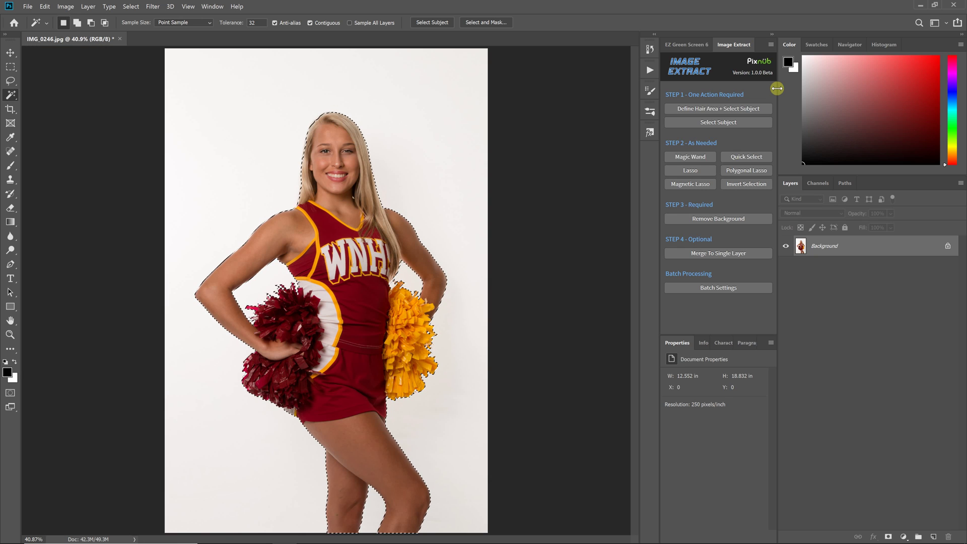
Run Remove Background and zoom in to inspect the arm and gold pom-pom edges.
left_click(712, 219)
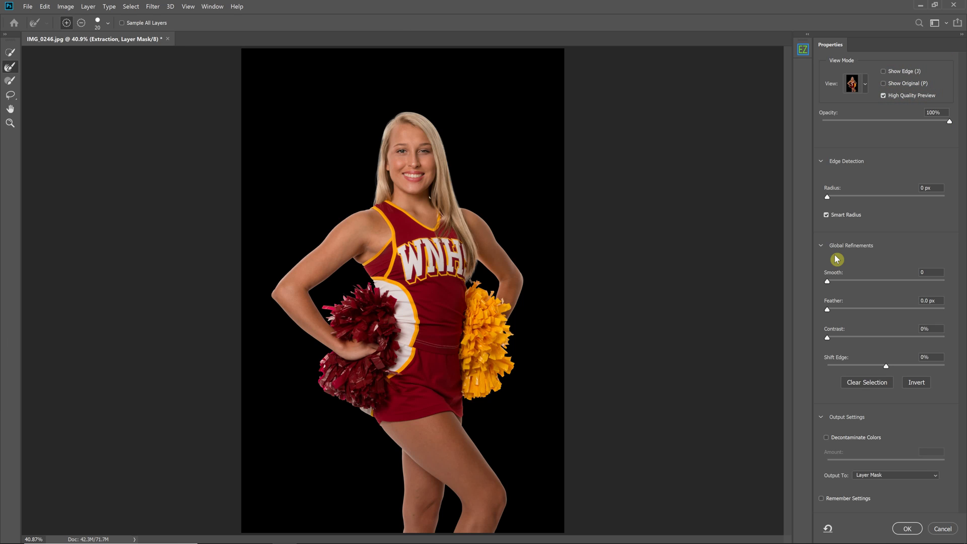
key("ctrl+plus")
key("ctrl+plus")
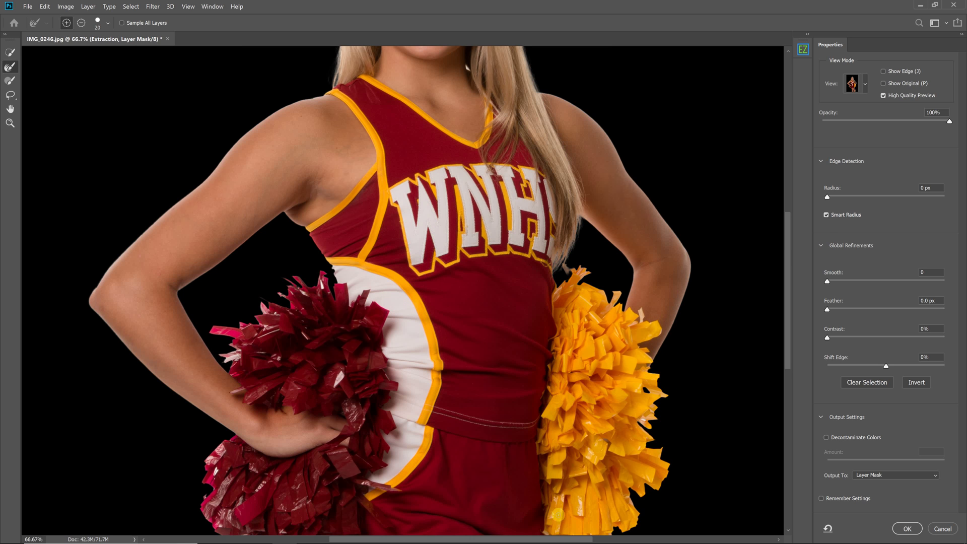
key("ctrl+plus")
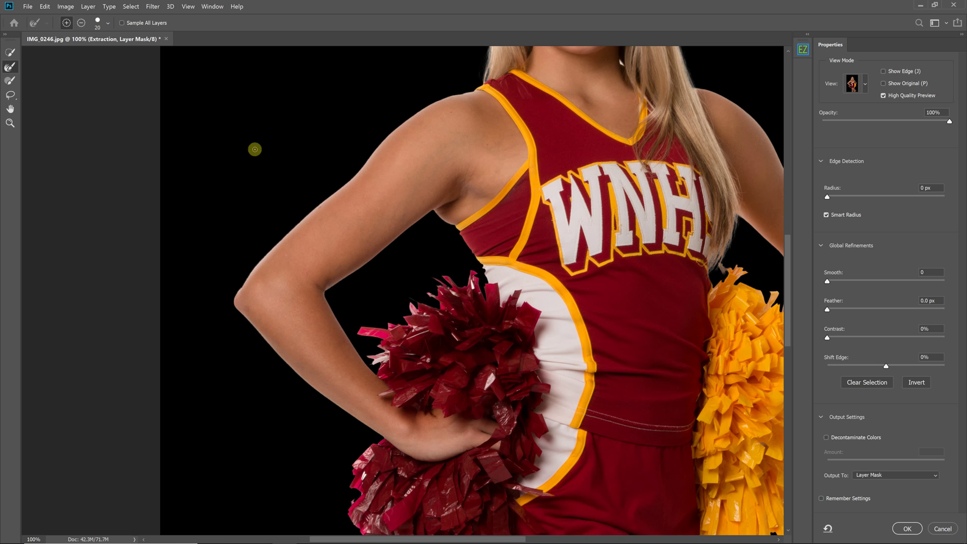
key("ctrl+plus")
key("ctrl+plus")
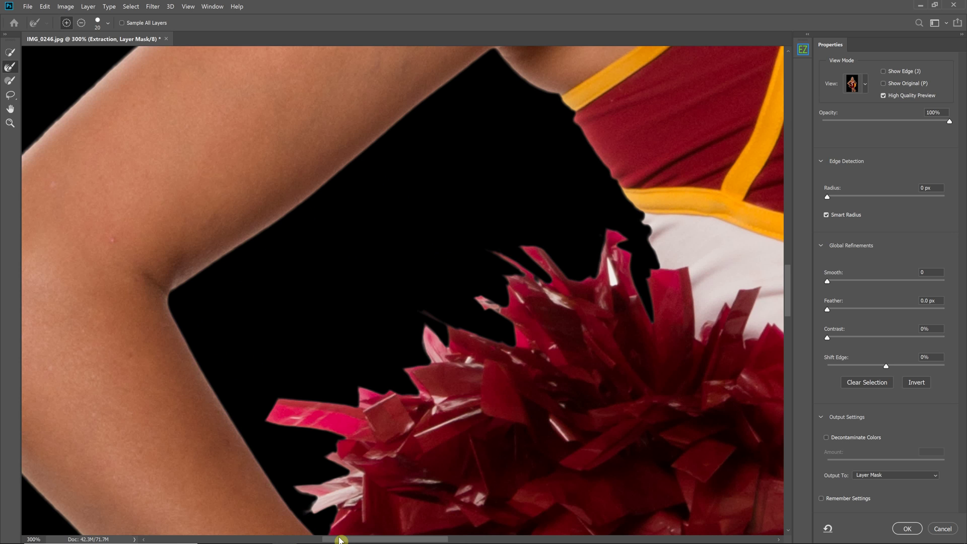
left_click_drag(340, 540, 427, 541)
left_click_drag(534, 542, 656, 542)
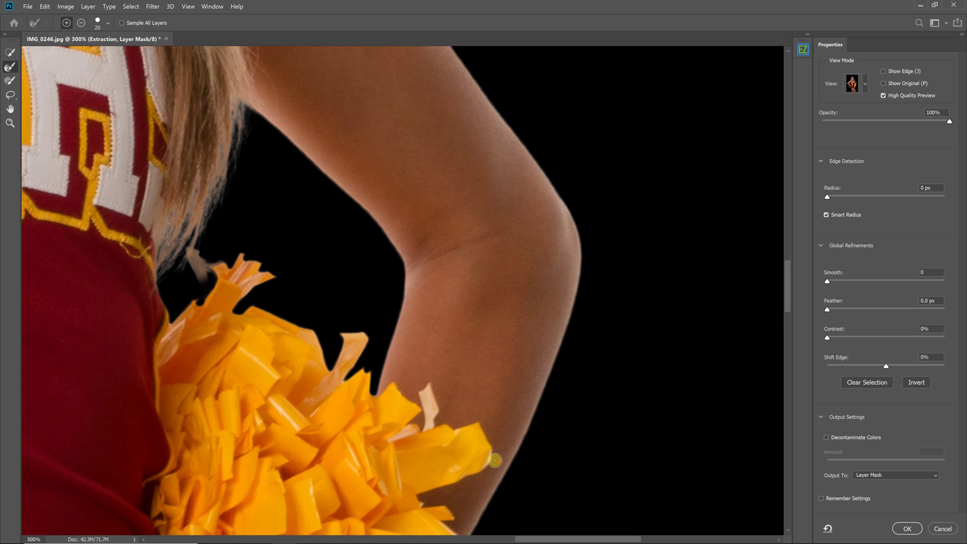
scroll(496, 458, "down", 3)
key("ctrl+minus")
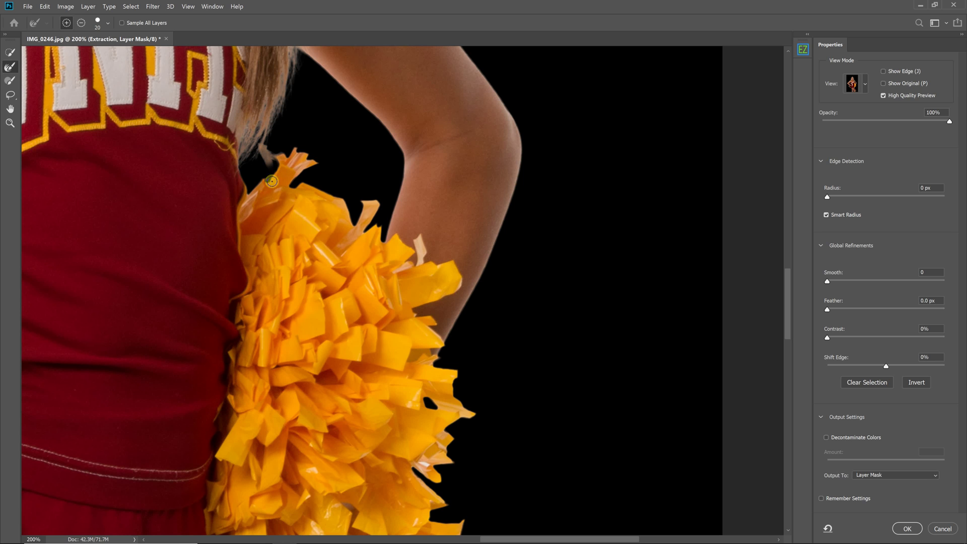
Paint the gold pom-pom's top wisp back with the Brush, then smooth it with the Refine Edge Brush.
left_click(10, 83)
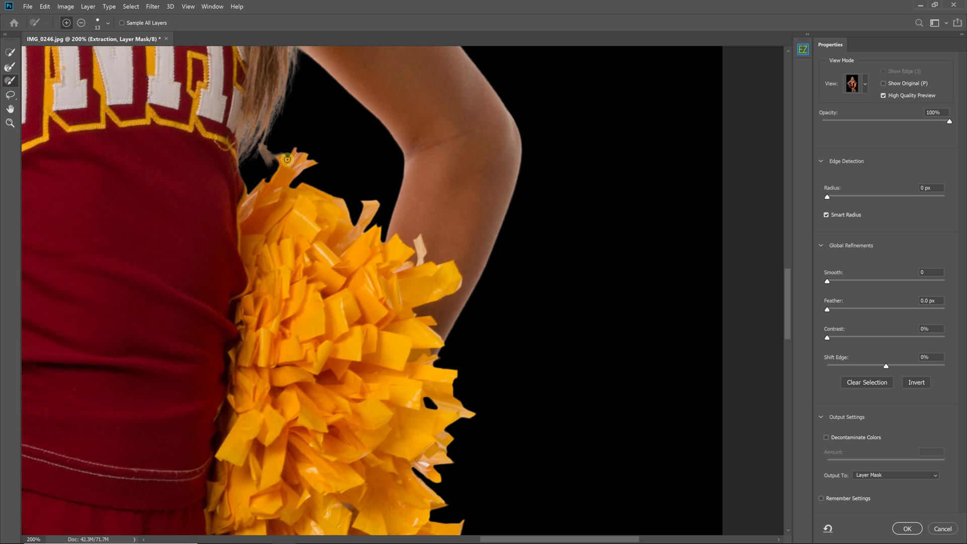
mouse_move(286, 159)
left_mouse_down()
mouse_move(271, 160)
mouse_move(275, 186)
mouse_move(274, 165)
left_mouse_up()
left_click(11, 67)
mouse_move(284, 180)
left_mouse_down()
mouse_move(268, 155)
mouse_move(280, 178)
left_mouse_up()
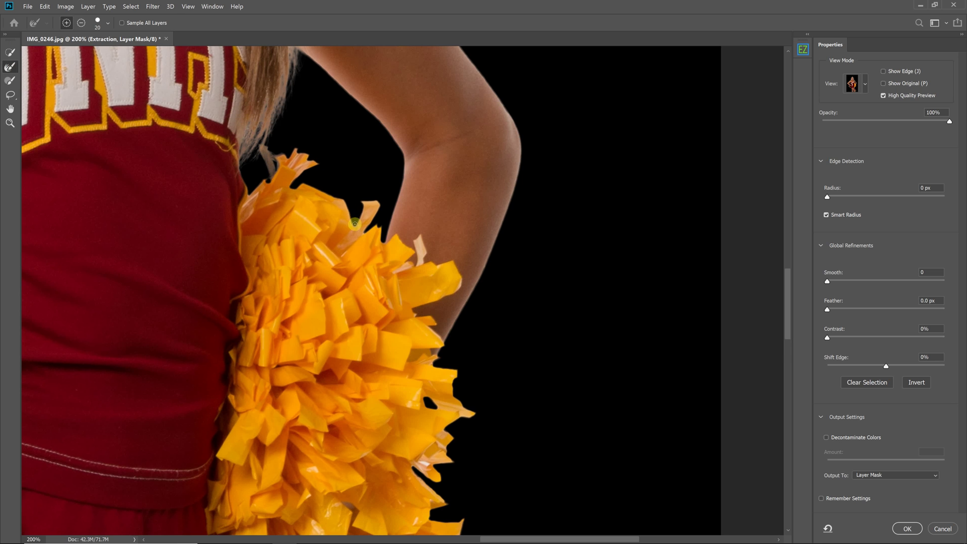
Check the face and hair edges at 300%, fit the view, and keep the On Black preview.
key("ctrl+minus")
key("ctrl+minus")
scroll(574, 316, "up", 4)
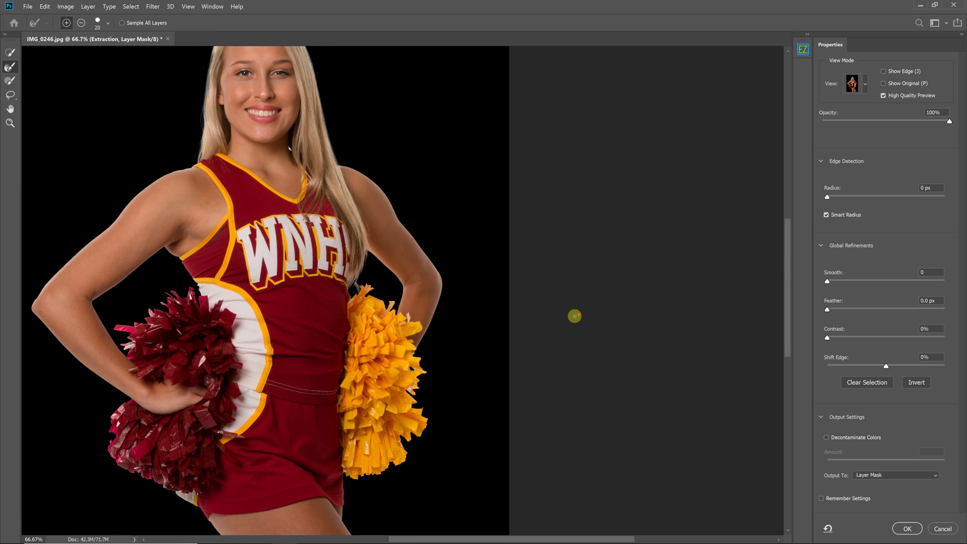
key("ctrl+plus")
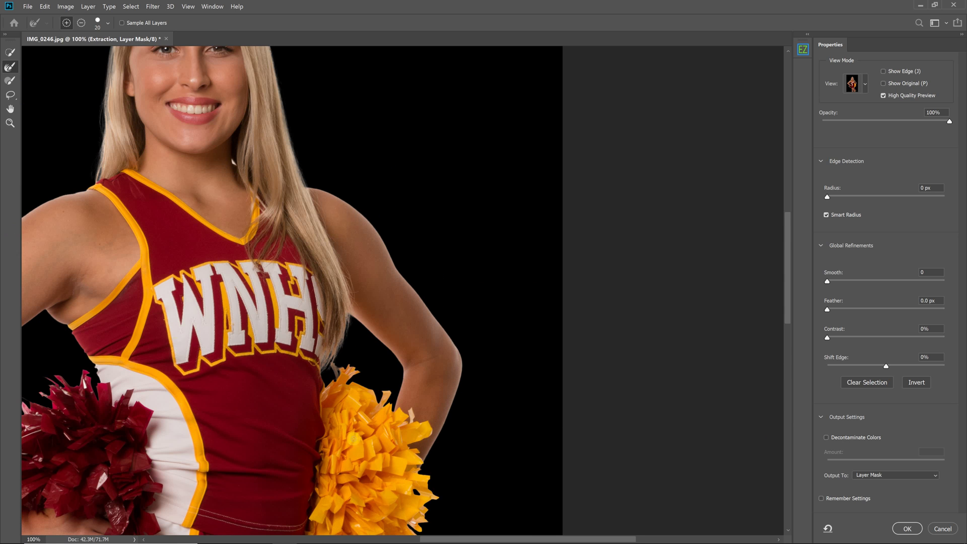
left_click_drag(591, 542, 556, 541)
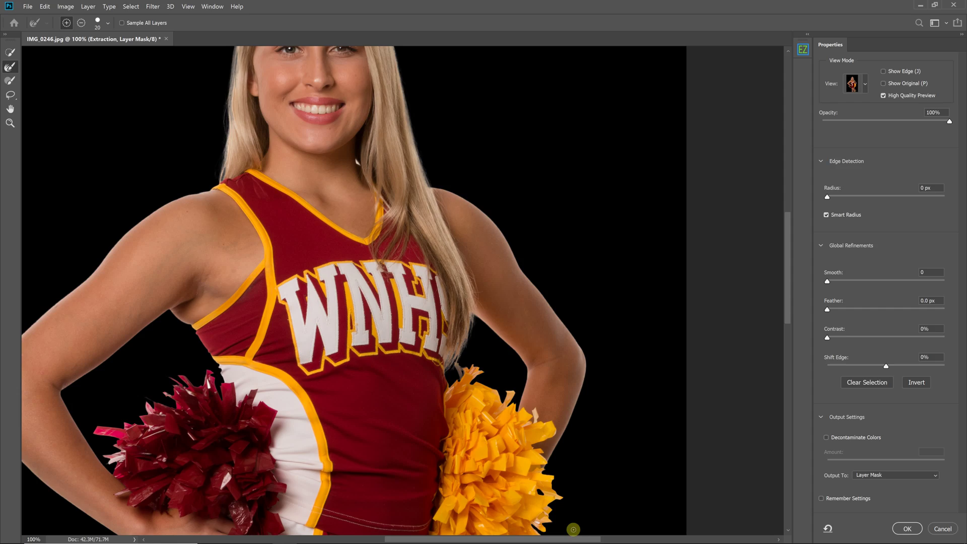
key("ctrl+plus")
key("ctrl+plus")
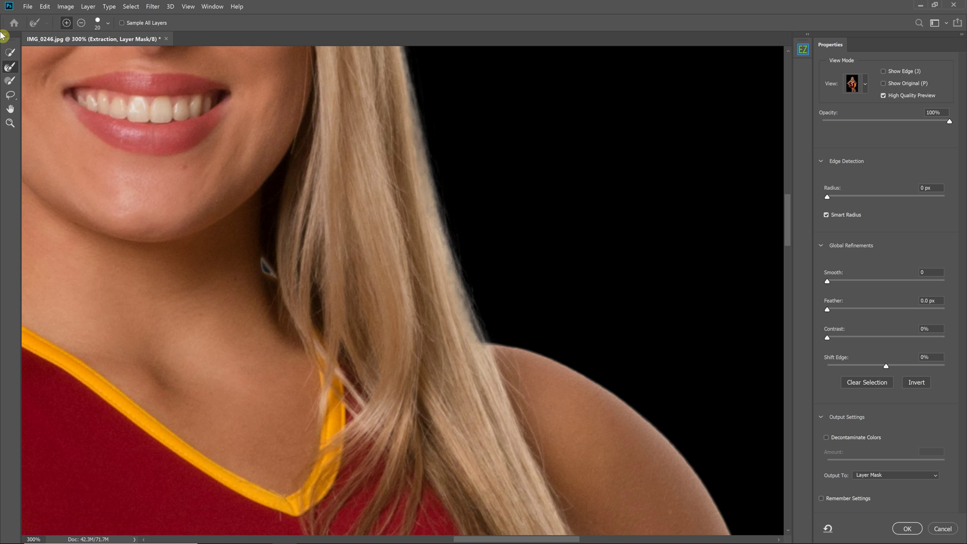
key("ctrl+minus")
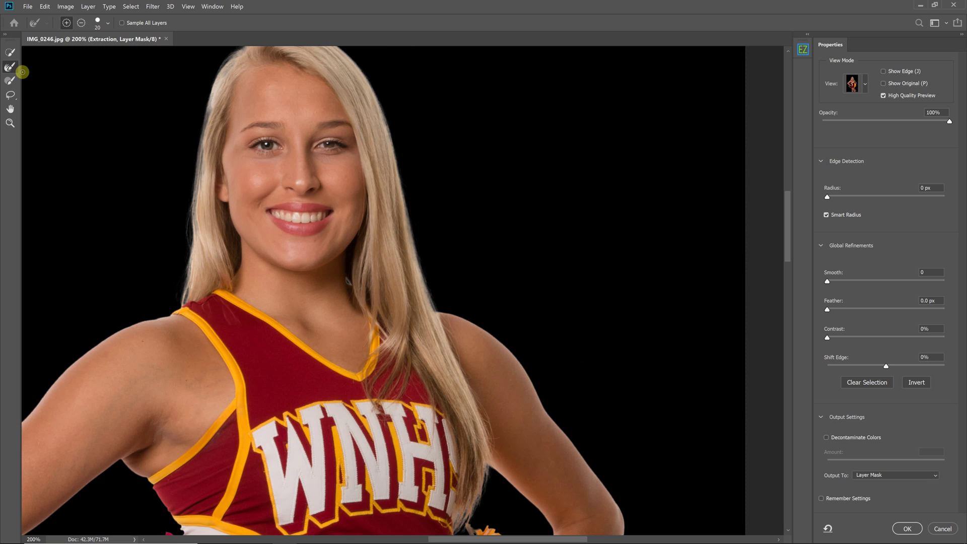
key("ctrl+0")
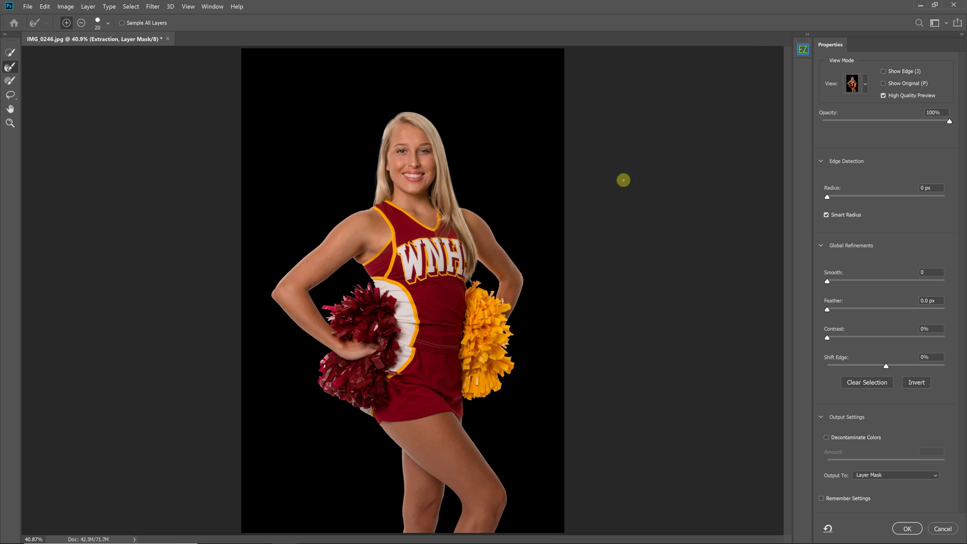
left_click(864, 85)
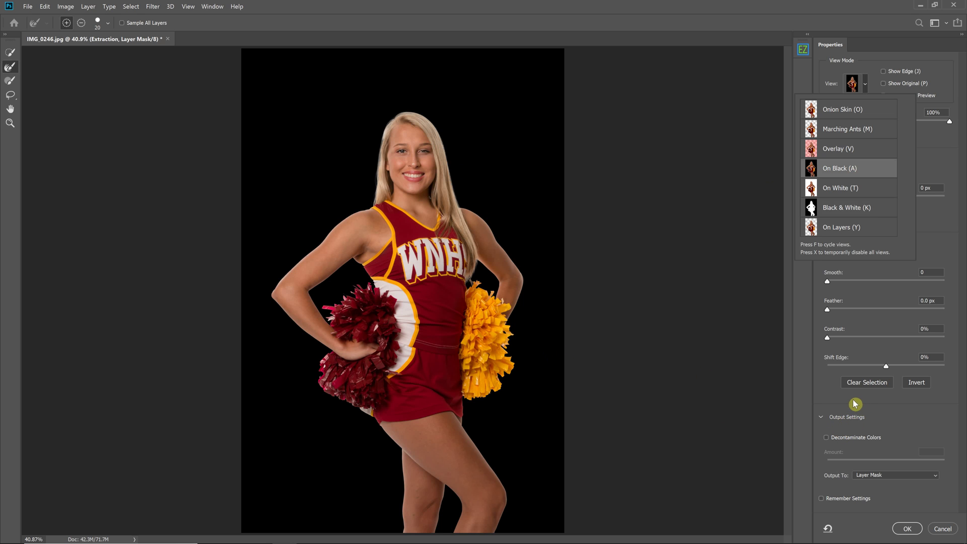
left_click(833, 404)
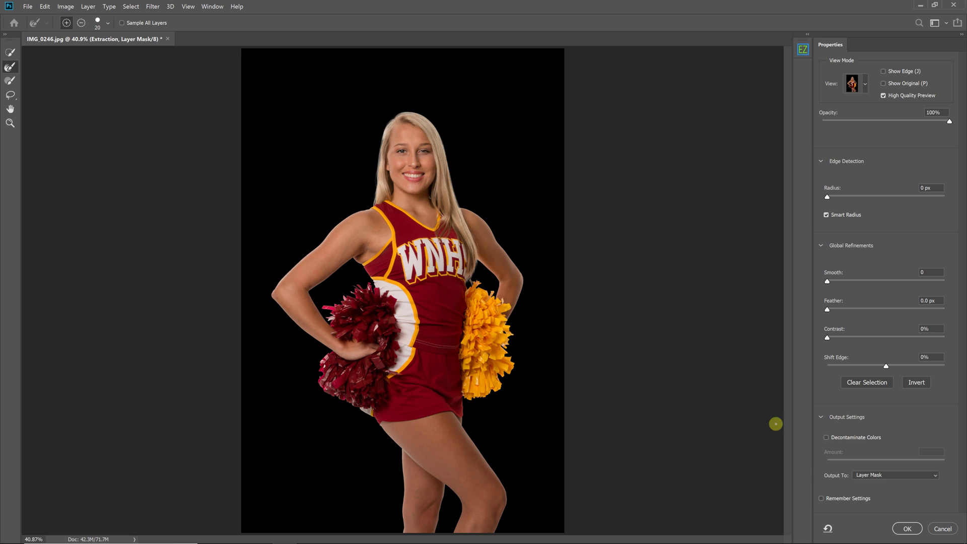
Apply the refined mask and zoom in to 66.7% on the cutout.
left_click(907, 528)
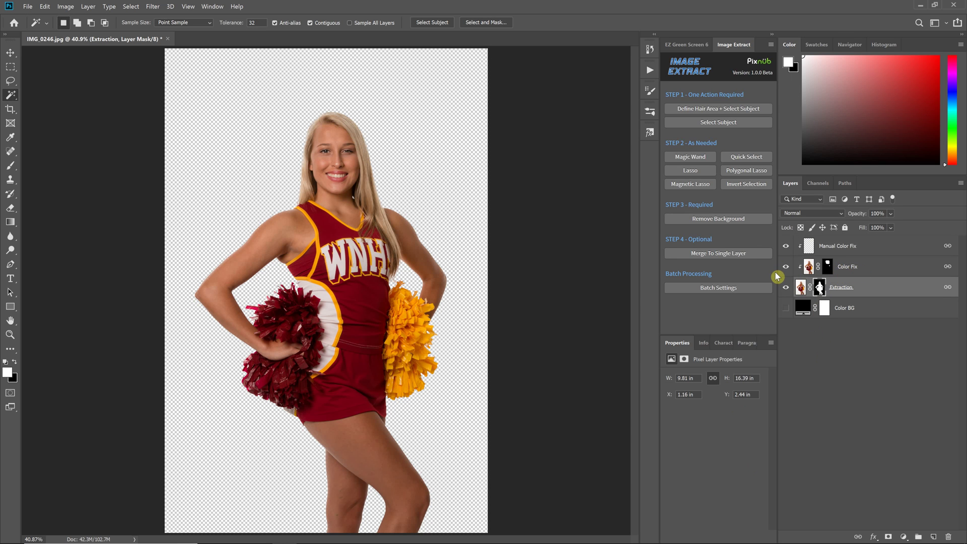
key("ctrl+plus")
key("ctrl+plus")
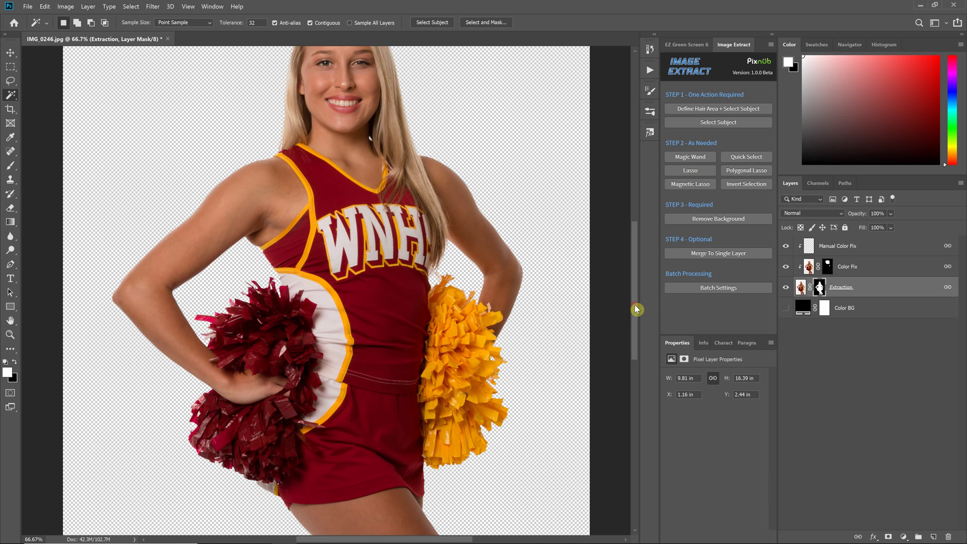
key("ctrl+plus")
key("ctrl+plus")
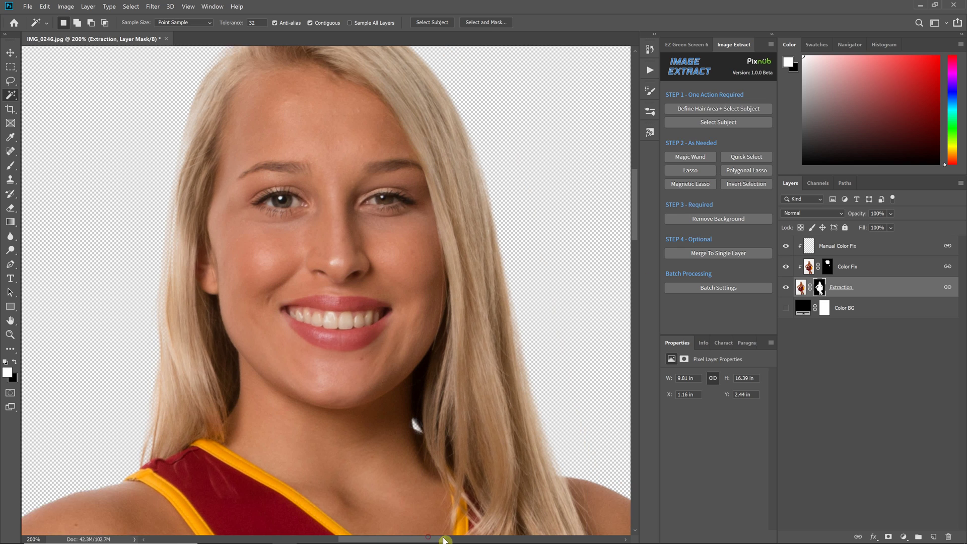
left_click_drag(445, 540, 468, 539)
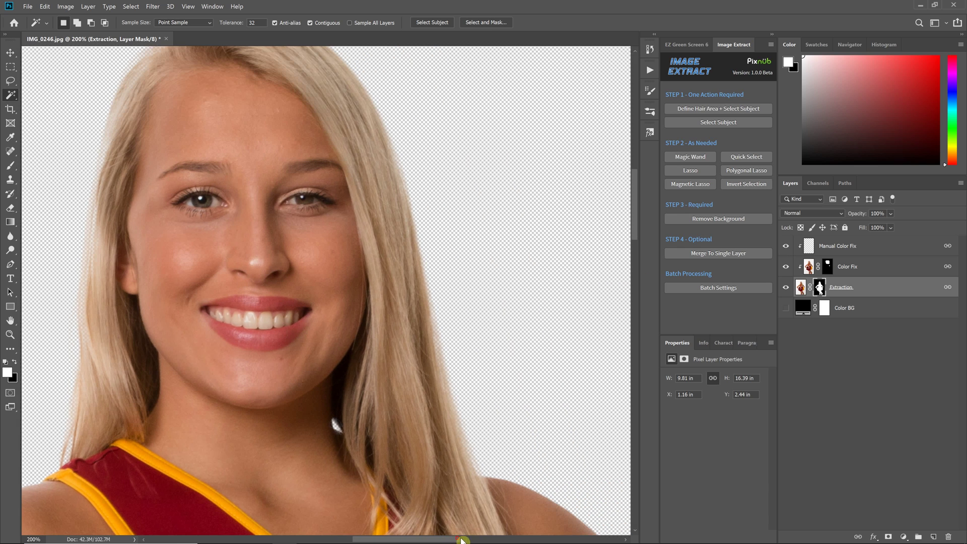
Show the black Color BG layer and tune the Color Fix layer's opacity from 0% back up.
left_click(862, 269)
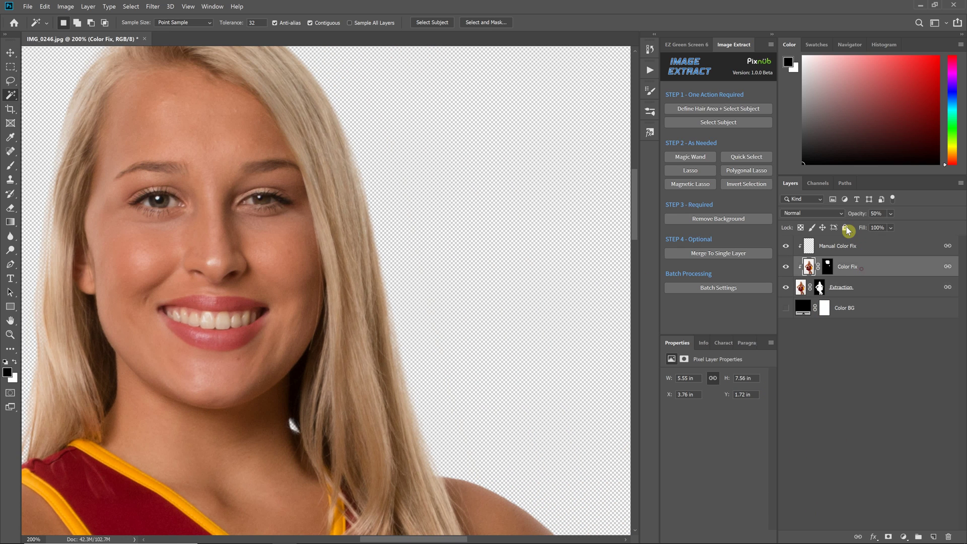
left_click(786, 308)
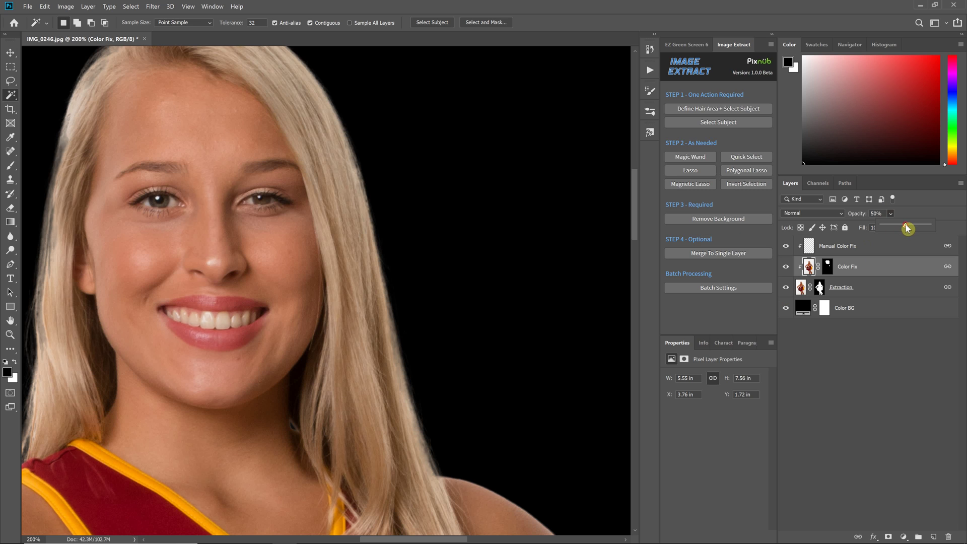
left_click_drag(906, 225, 790, 229)
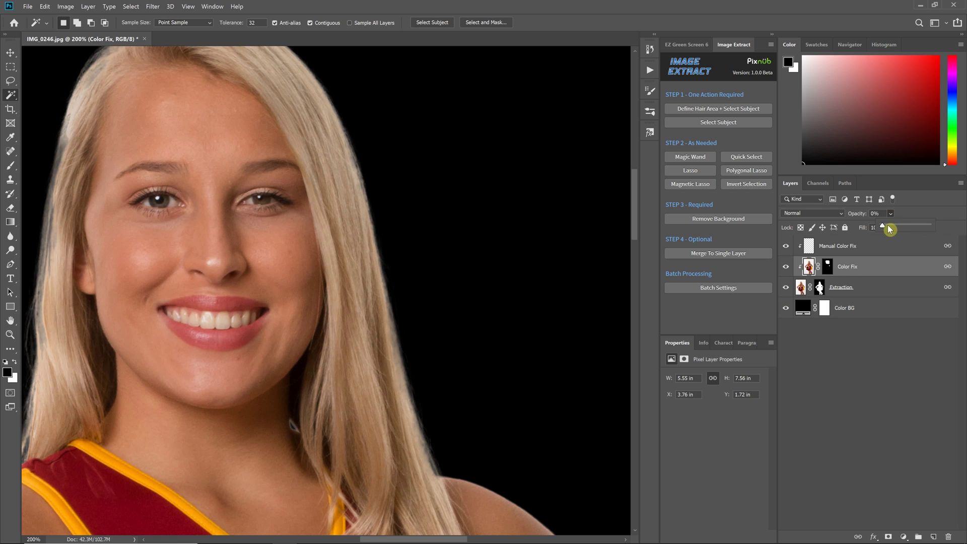
left_click_drag(884, 224, 923, 228)
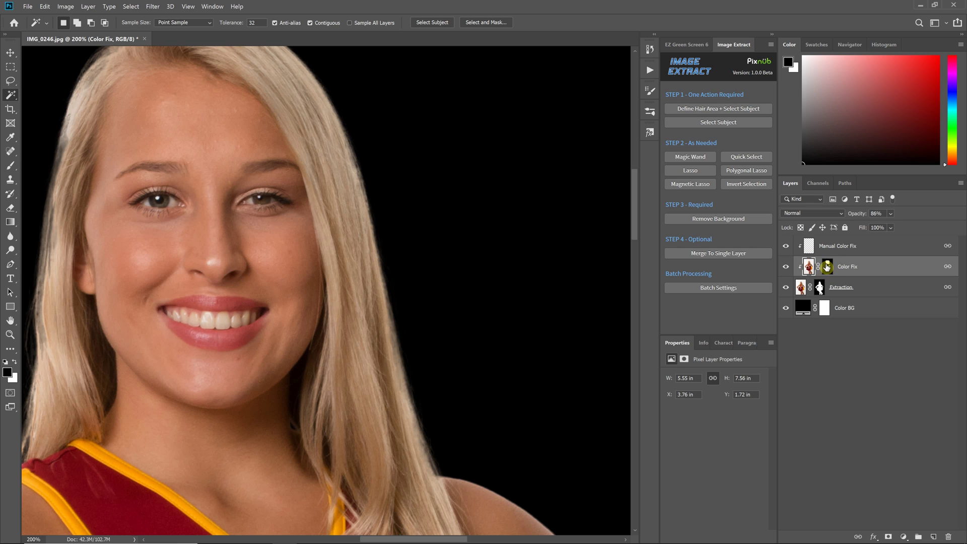
right_click(822, 267)
left_click(824, 269)
right_click(820, 268)
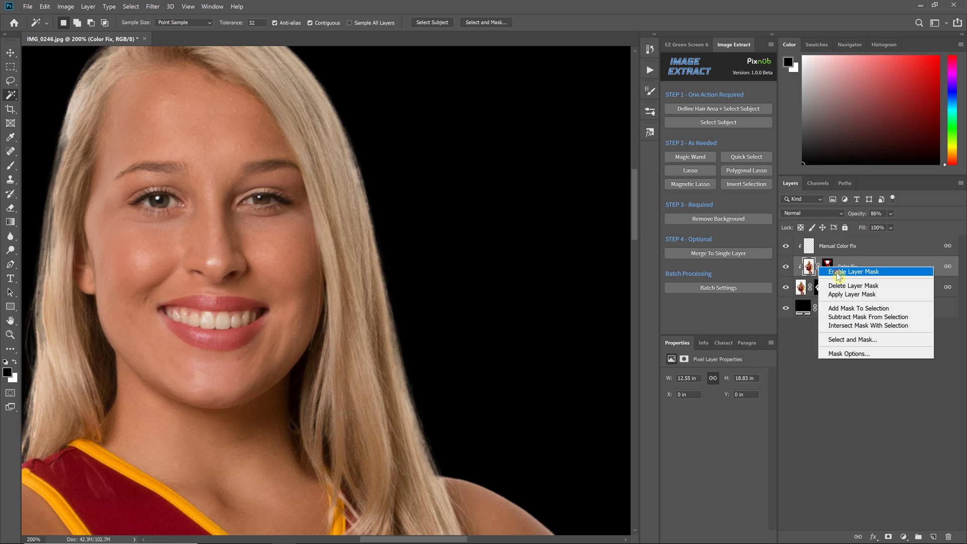
left_click(836, 273)
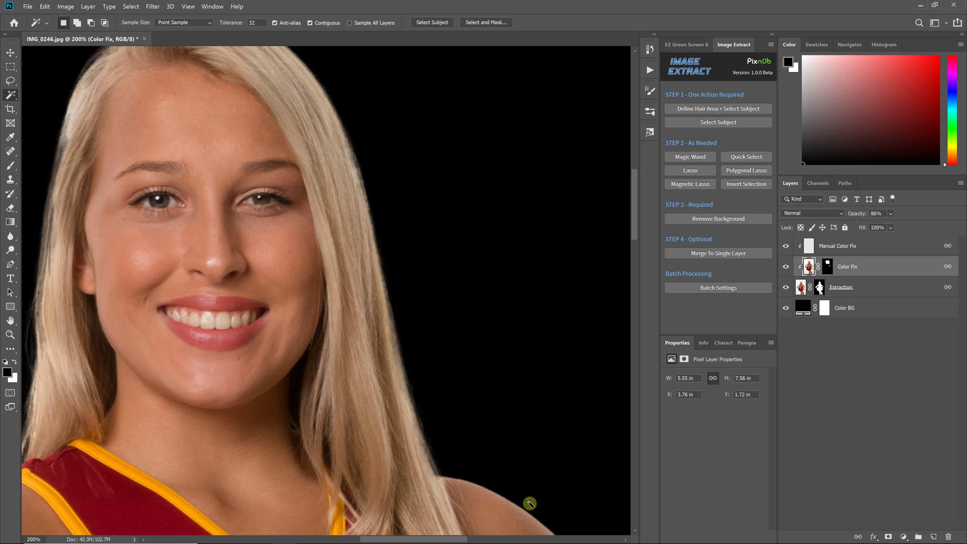
scroll(514, 499, "down", 2)
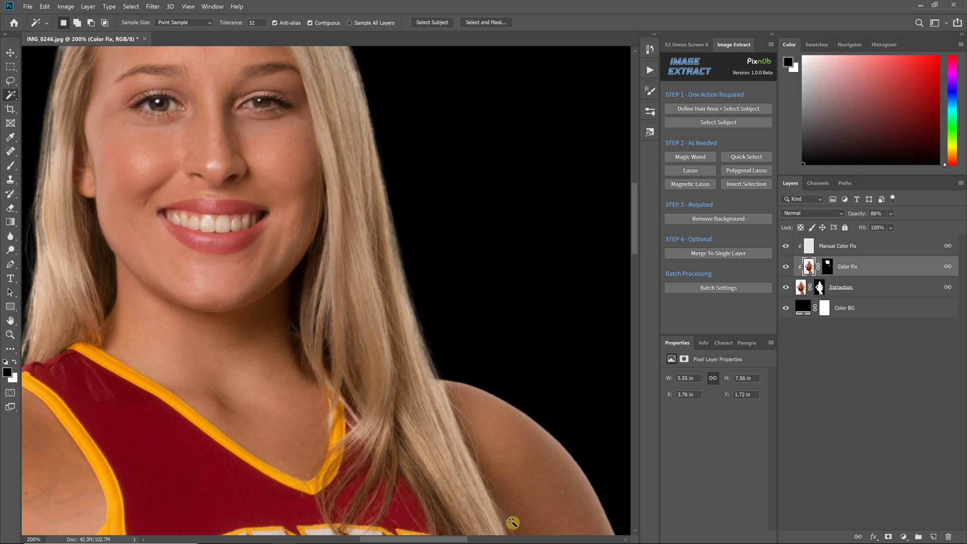
scroll(506, 527, "down", 2)
scroll(510, 490, "right", 3)
scroll(510, 490, "down", 2)
scroll(511, 490, "down", 2)
scroll(509, 490, "down", 5)
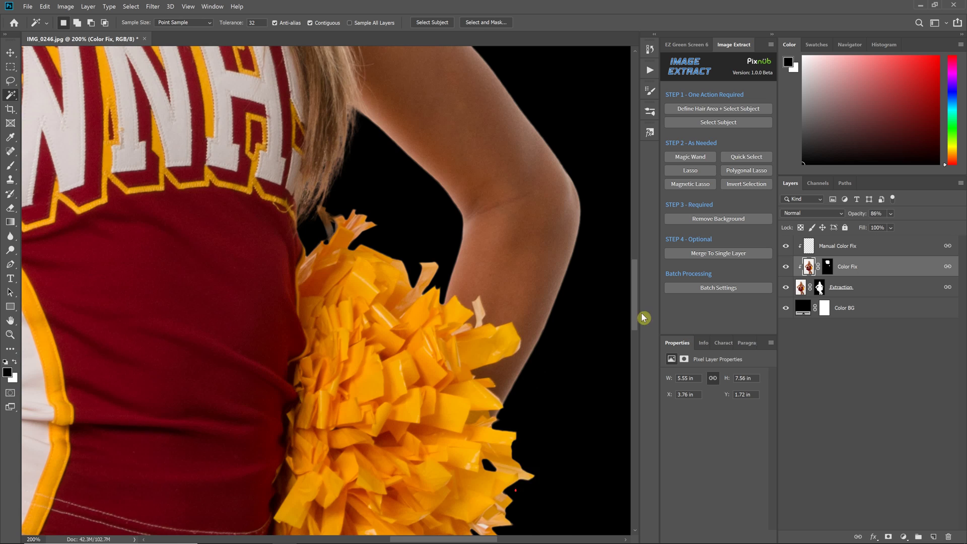
left_click_drag(637, 298, 632, 252)
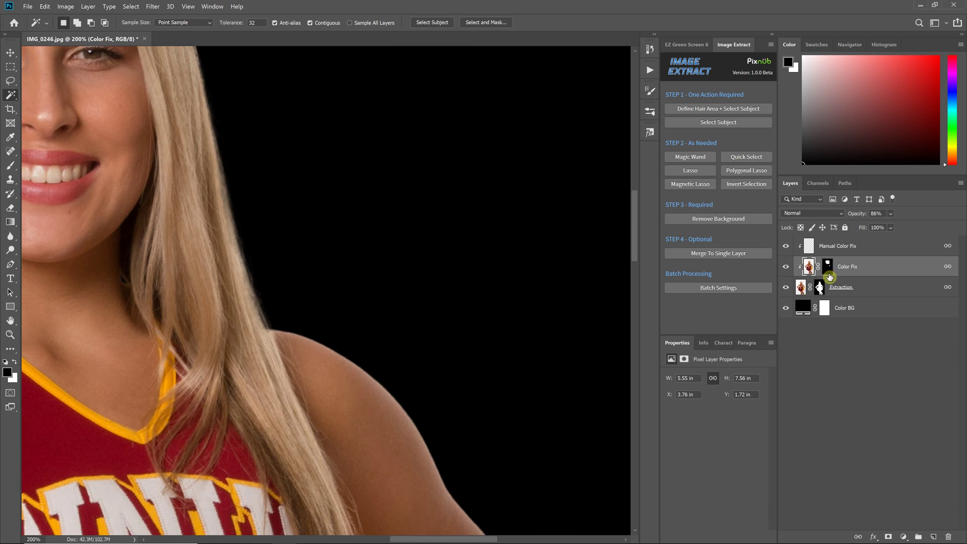
key("ctrl+minus")
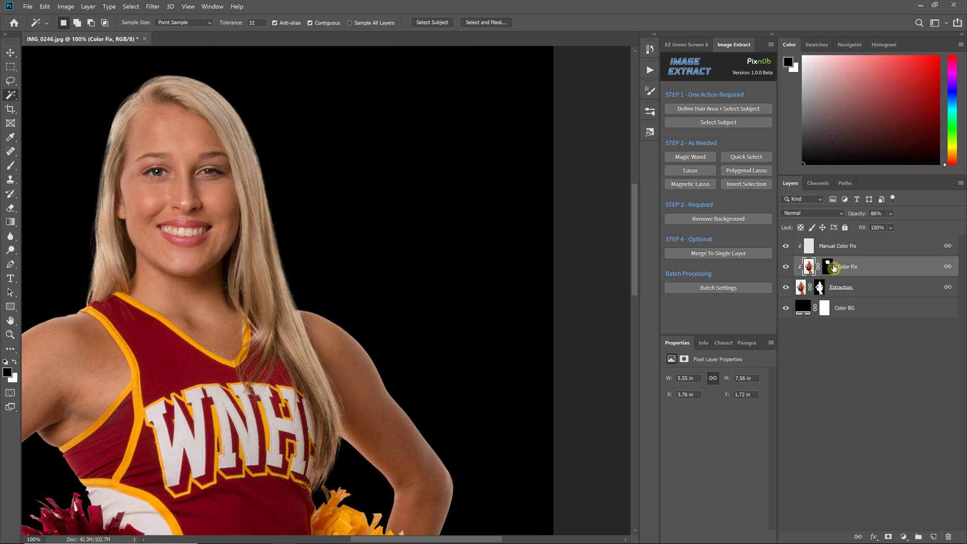
left_click(808, 270)
On the Manual Color Fix layer, sample the tan hair colour and brush it down the hair edge.
left_click(852, 249)
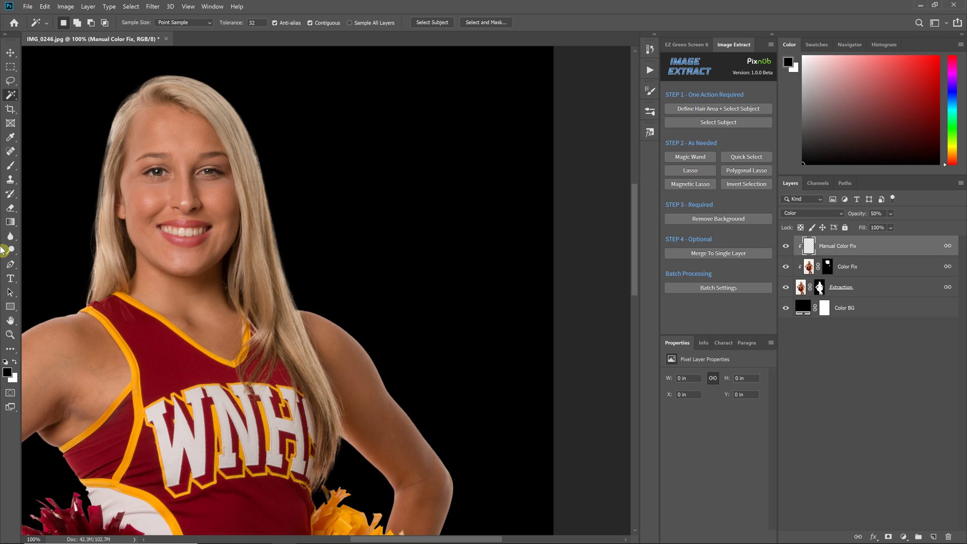
left_click(11, 165)
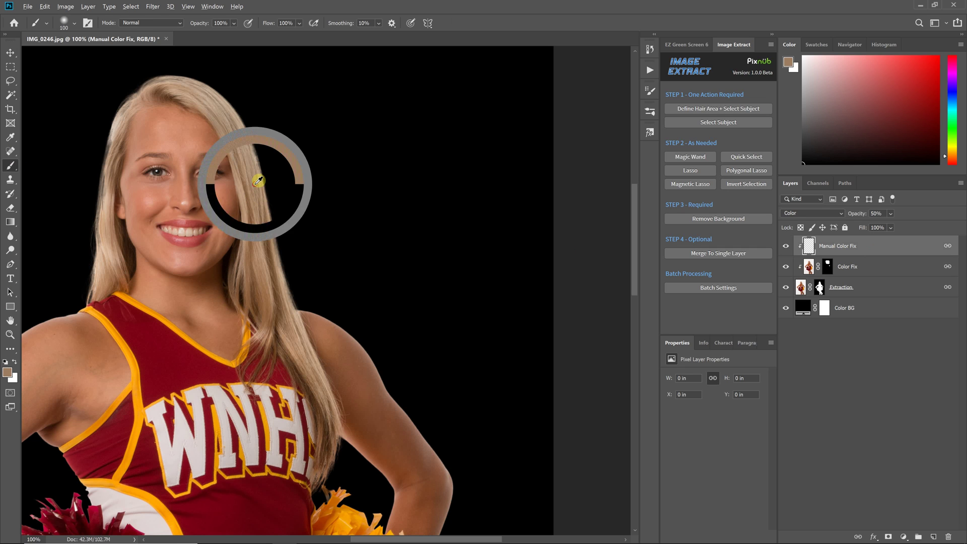
left_click(259, 182, "alt")
left_click_drag(264, 178, 289, 290)
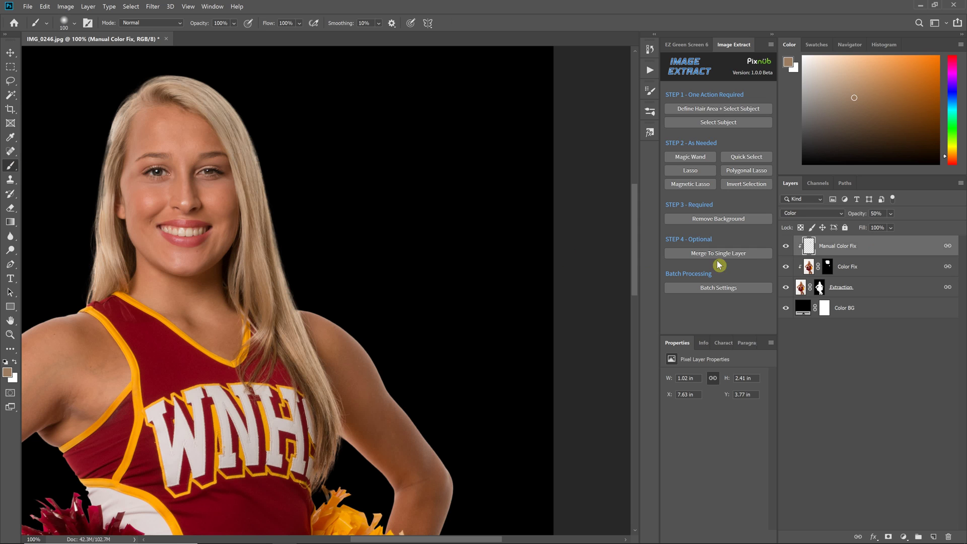
left_click(800, 227)
left_click(866, 198)
Set the foreground colour to pure red ff0000 in the Color Picker.
left_click(7, 372)
left_click_drag(416, 203, 524, 68)
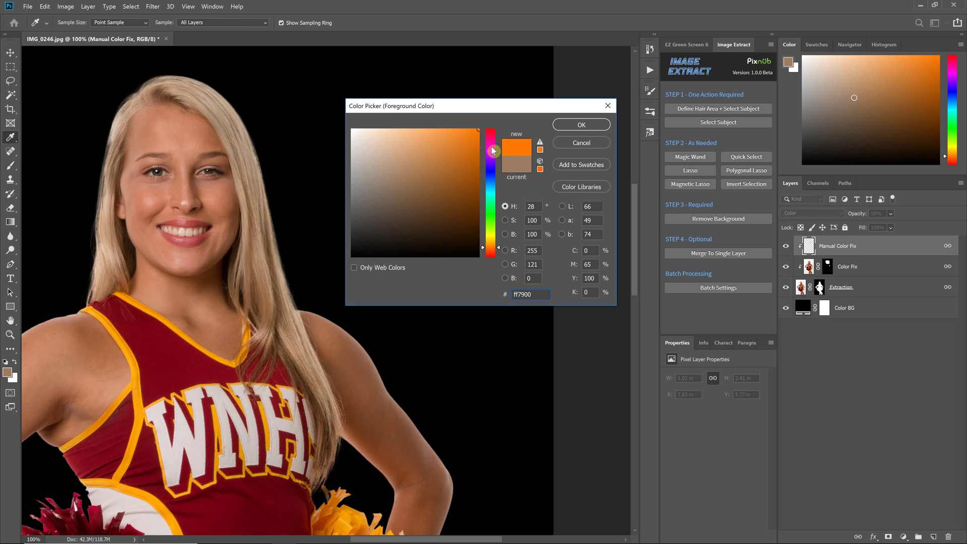
left_click_drag(491, 145, 491, 128)
left_click(584, 124)
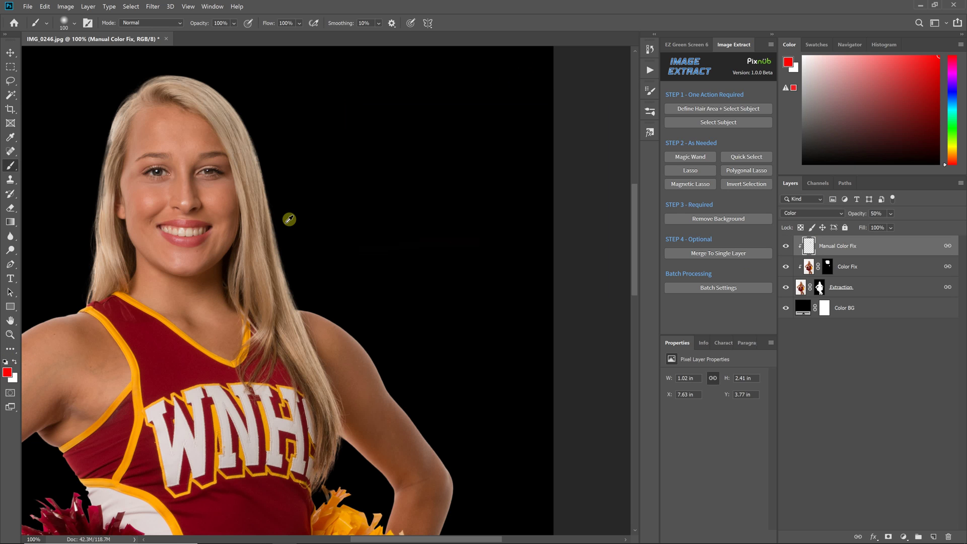
left_click(259, 177, "alt")
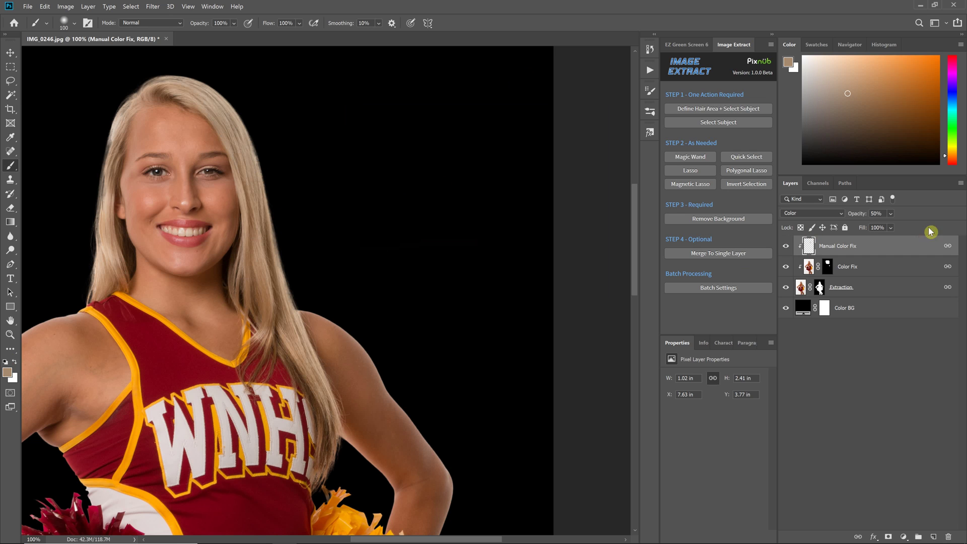
left_click(892, 214)
key("i")
left_click(7, 372)
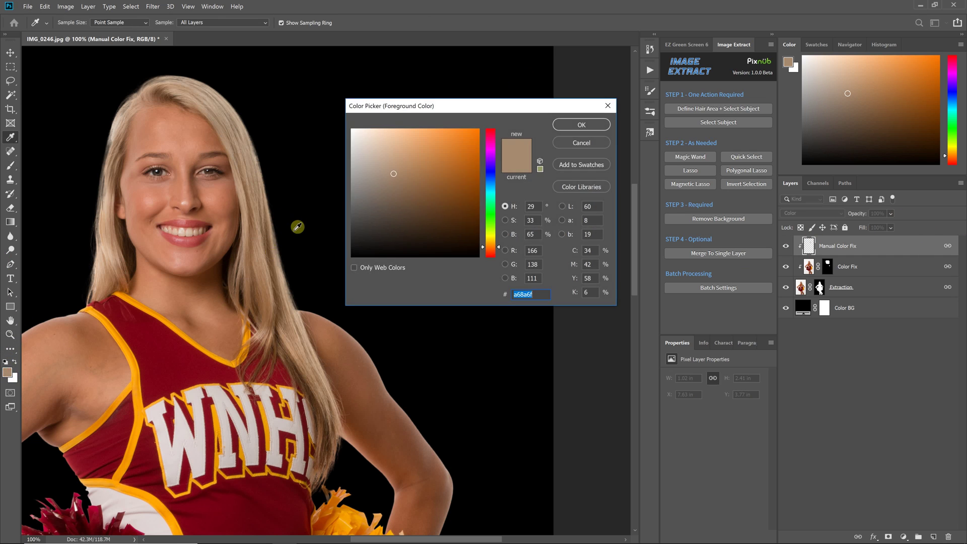
left_click_drag(492, 137, 500, 97)
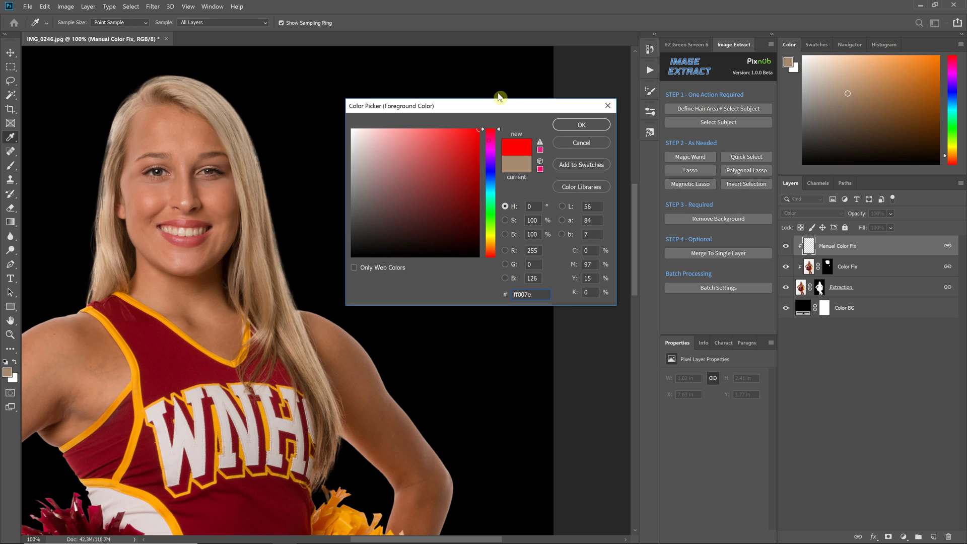
left_click(569, 128)
Brush red along the hair edge up to the top of the head, then fade it with the Fill slider.
key("b")
left_click_drag(271, 210, 288, 276)
mouse_move(277, 205)
left_mouse_down()
mouse_move(264, 145)
mouse_move(256, 130)
mouse_move(265, 166)
mouse_move(240, 107)
mouse_move(221, 93)
mouse_move(238, 112)
mouse_move(249, 157)
mouse_move(207, 116)
mouse_move(249, 167)
mouse_move(209, 132)
mouse_move(213, 182)
mouse_move(204, 157)
left_mouse_up()
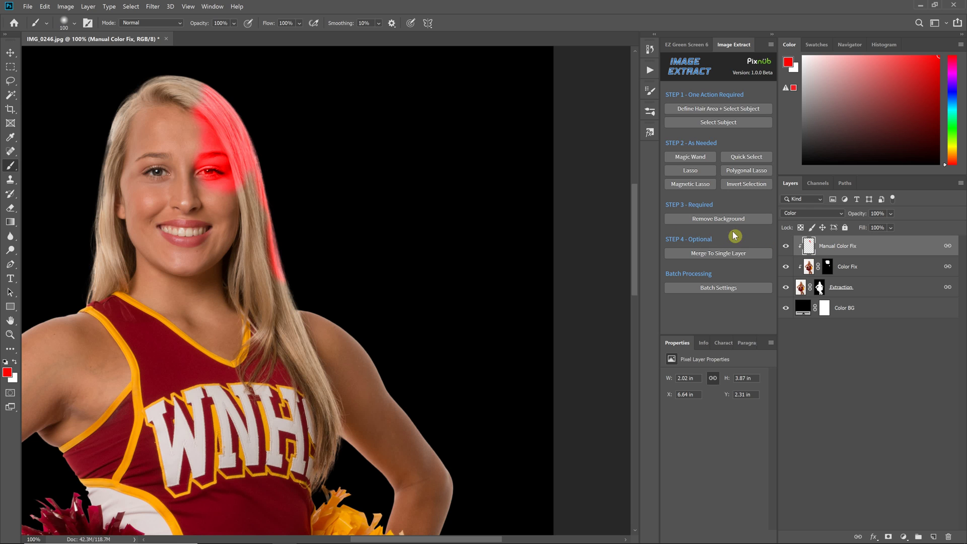
left_click(891, 228)
mouse_move(901, 230)
left_mouse_down()
mouse_move(864, 228)
mouse_move(932, 229)
left_mouse_up()
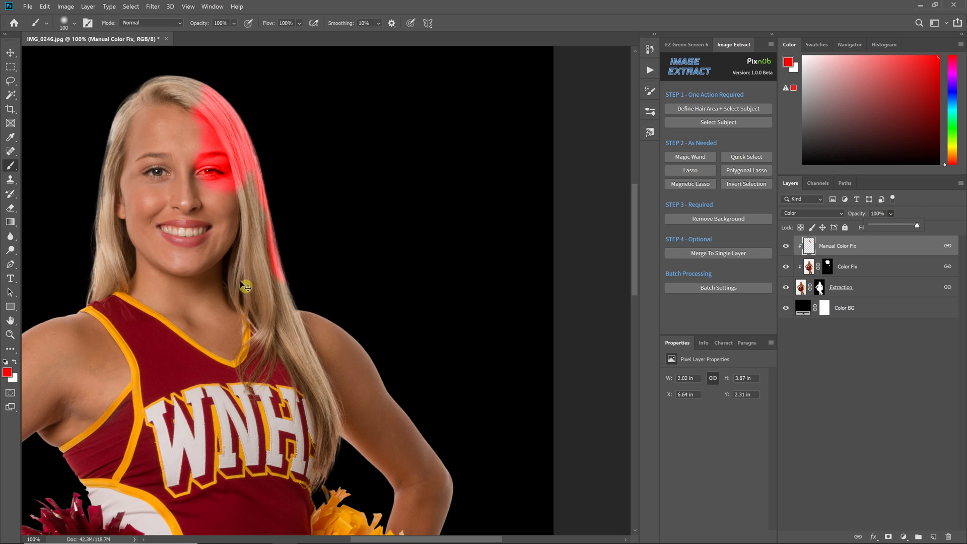
left_click(276, 252)
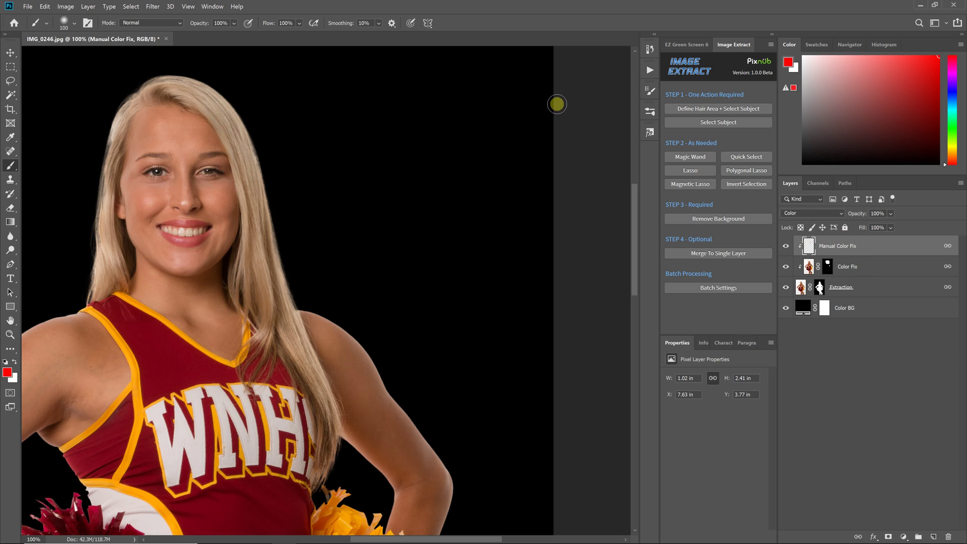
left_click(45, 7)
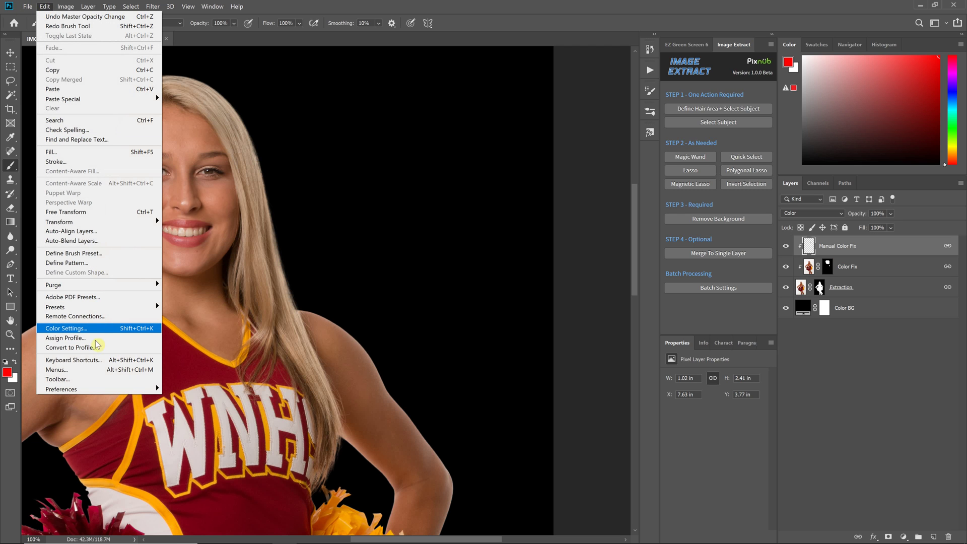
mouse_move(108, 387)
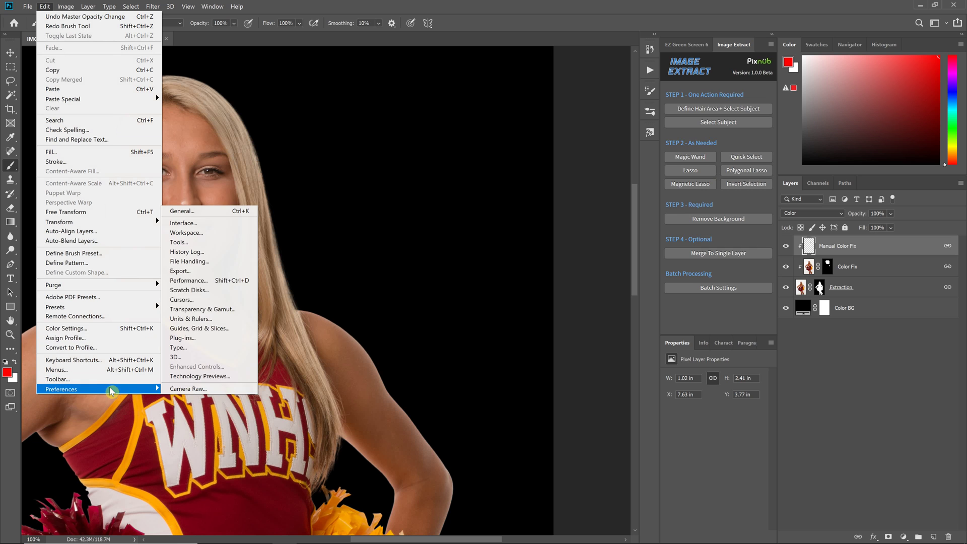
left_click(193, 281)
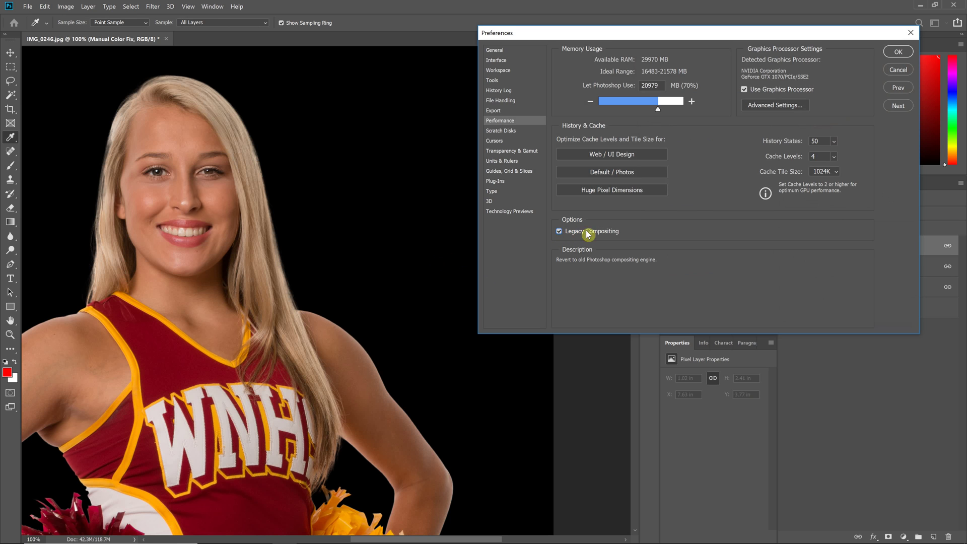
left_click(898, 53)
key("b")
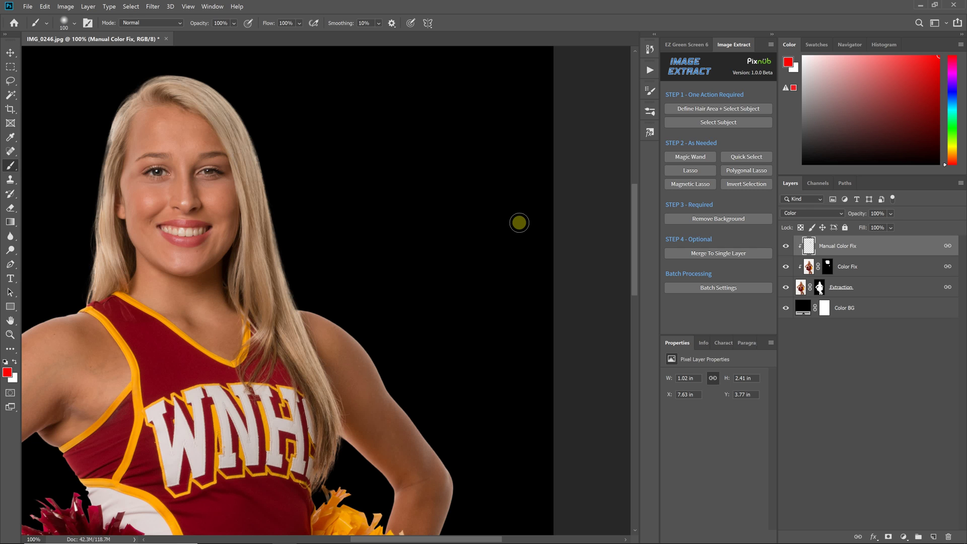
Review the blend-mode list, leave Manual Color Fix on Color, and fit the image with Ctrl+0.
left_click(801, 214)
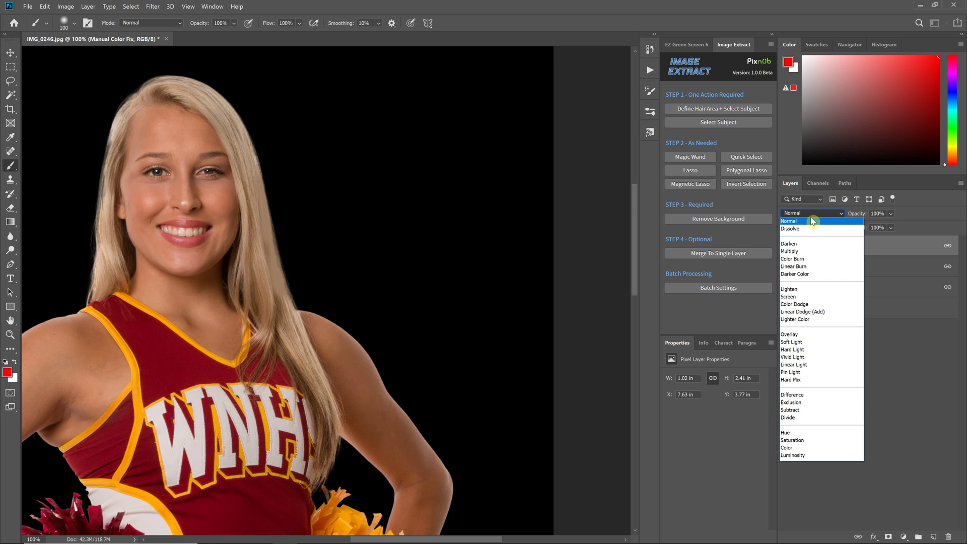
left_click(922, 201)
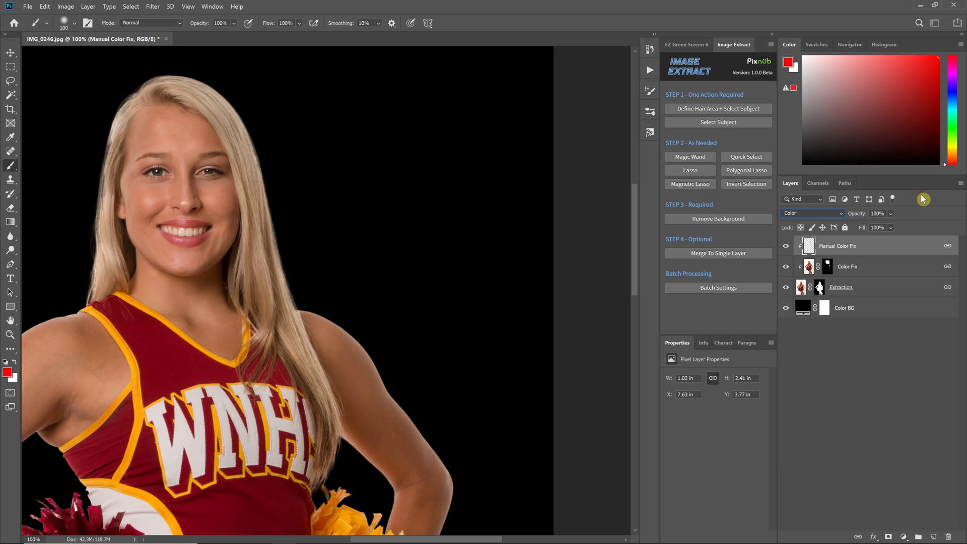
left_click(816, 213)
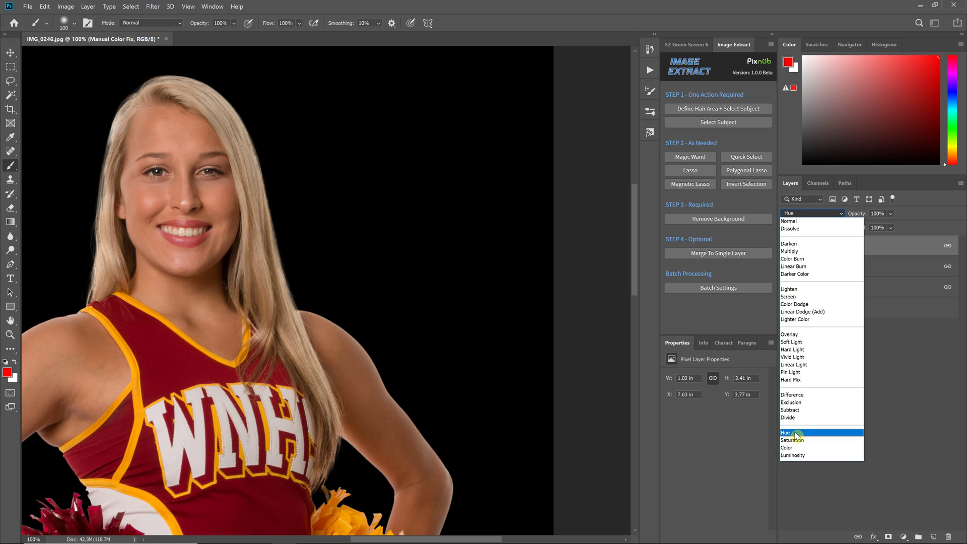
left_click(788, 448)
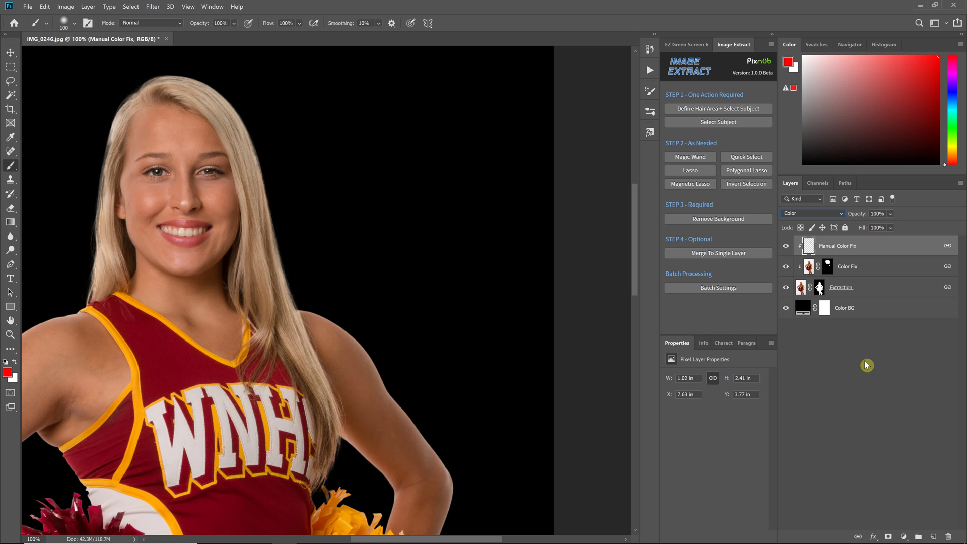
key("ctrl+0")
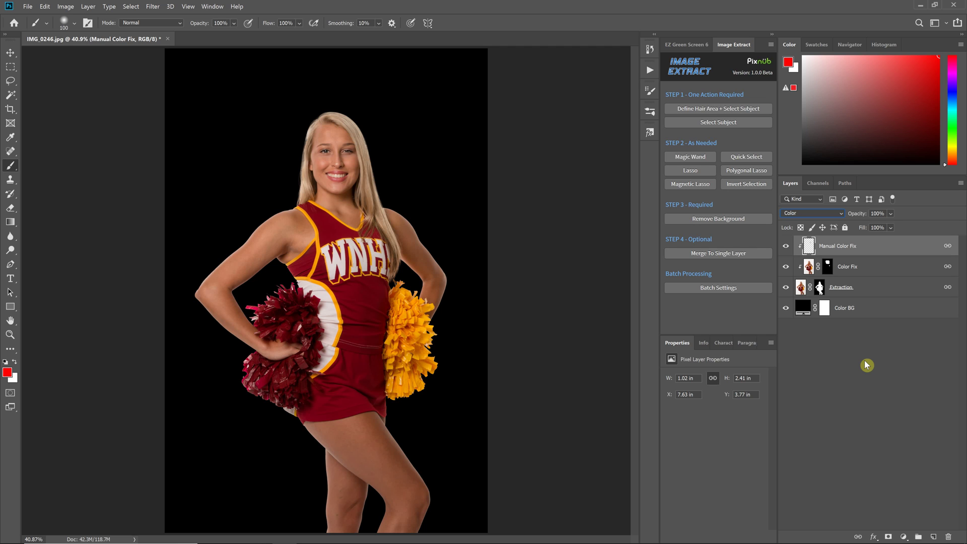
left_click(236, 6)
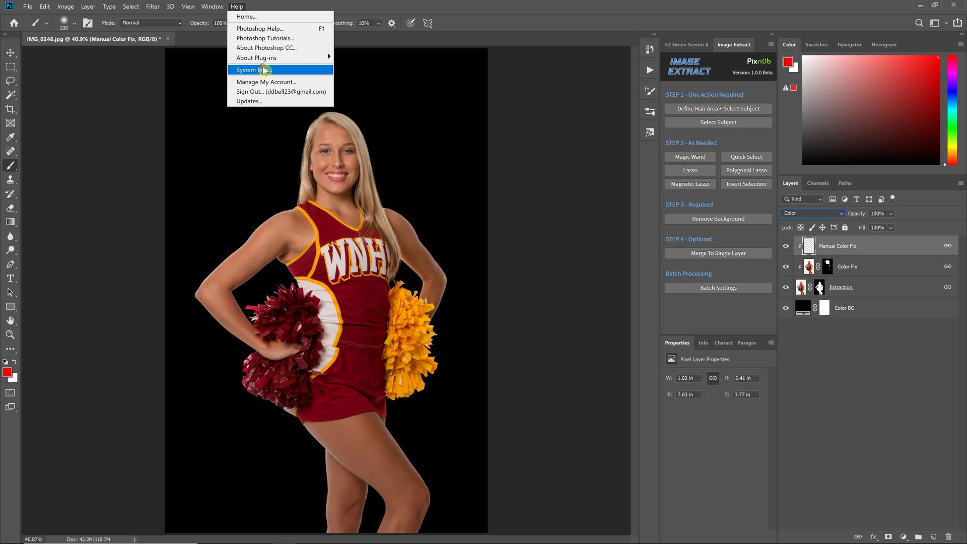
left_click(245, 69)
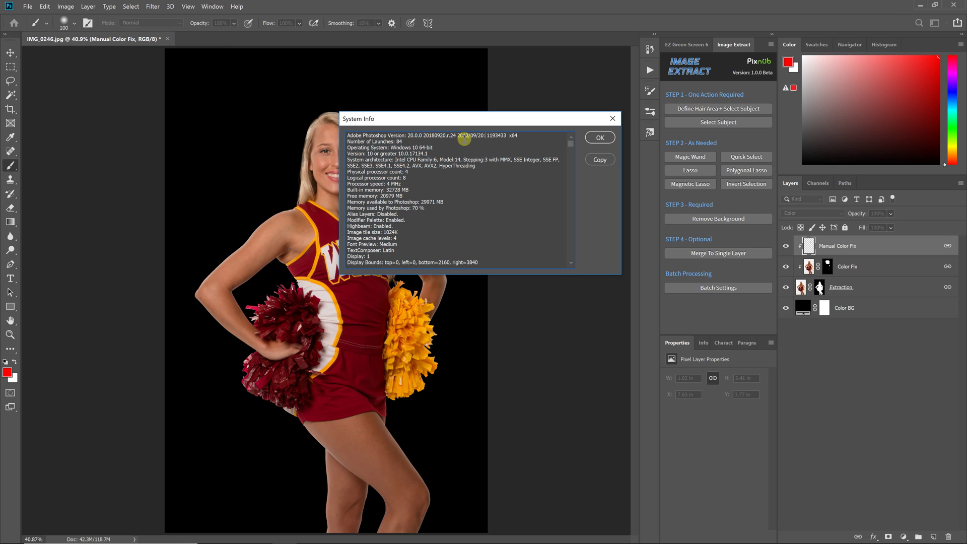
left_click_drag(408, 135, 421, 136)
left_click(412, 135)
left_click(601, 160)
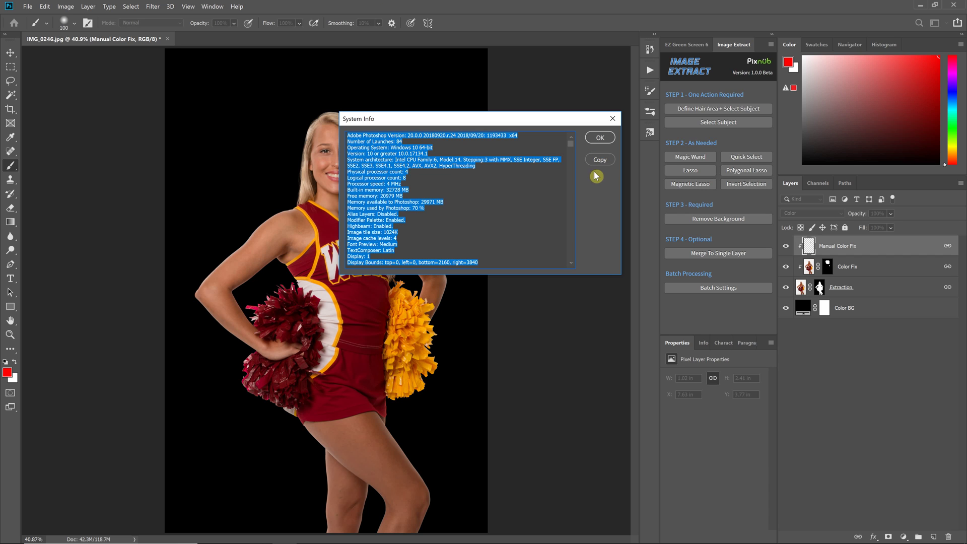
left_click(611, 119)
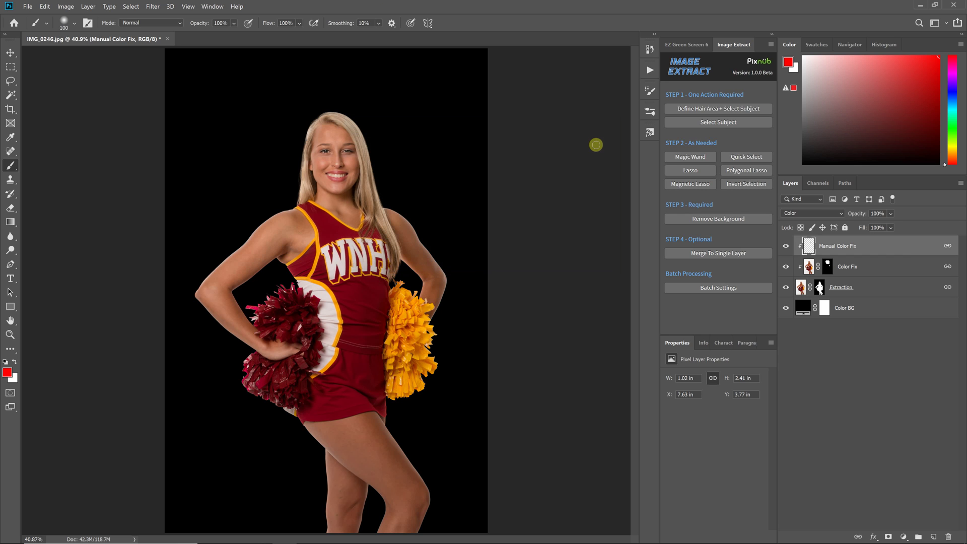